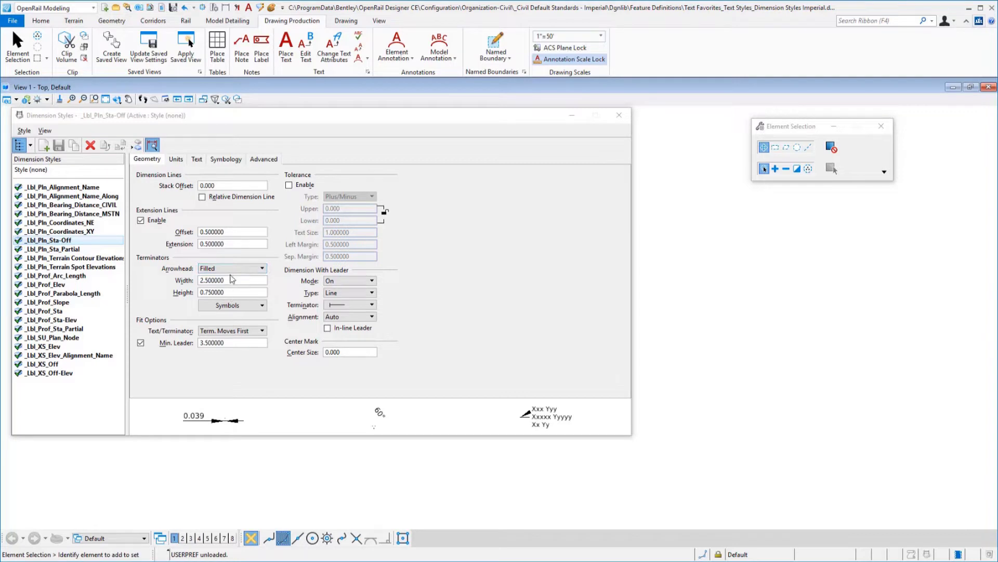
Review the Units, Text, Symbology and Advanced settings of the _Lbl_Pln_Sta-Off dimension style, including the ByLevel dimension line colour.
click(175, 158)
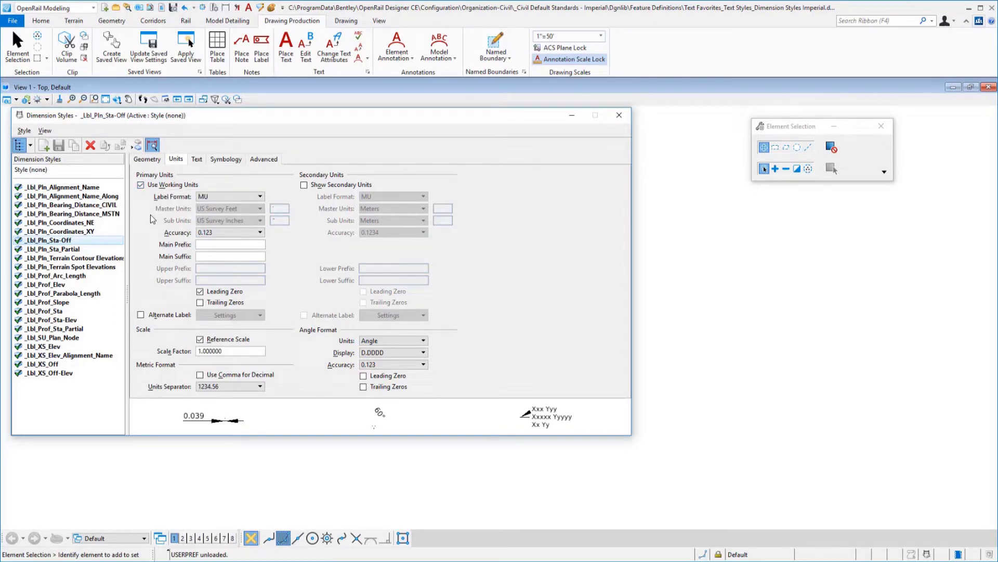
click(197, 160)
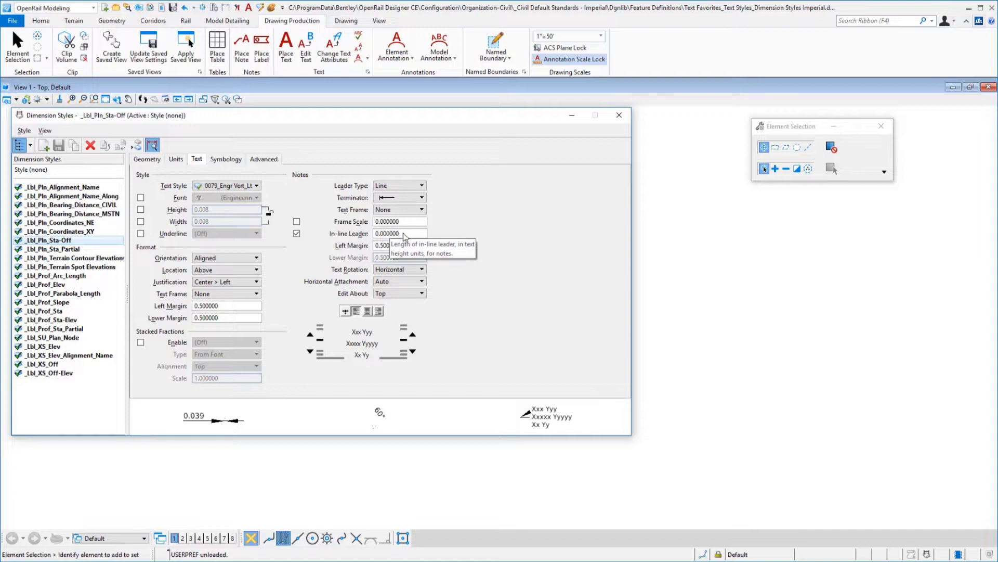
click(225, 160)
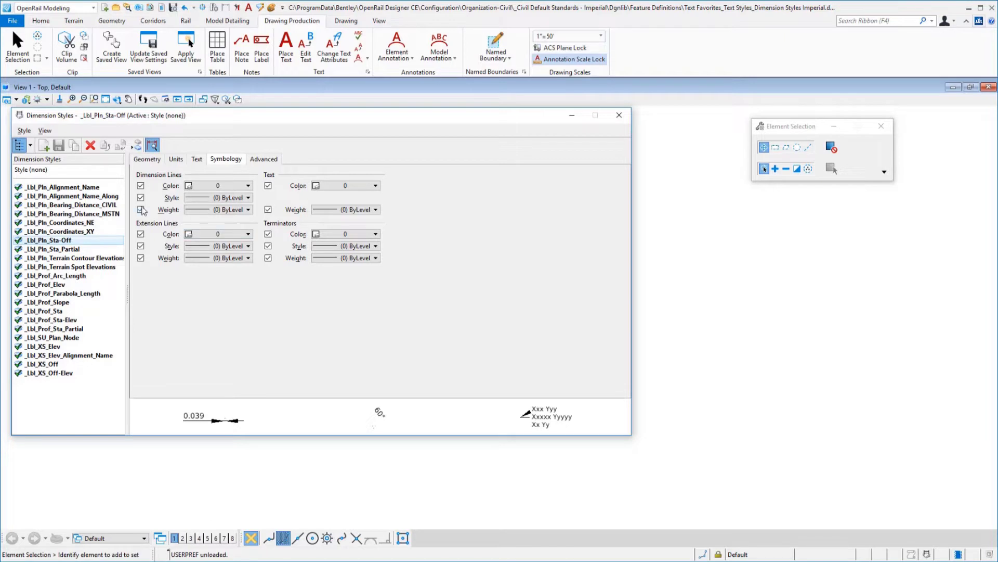
click(215, 186)
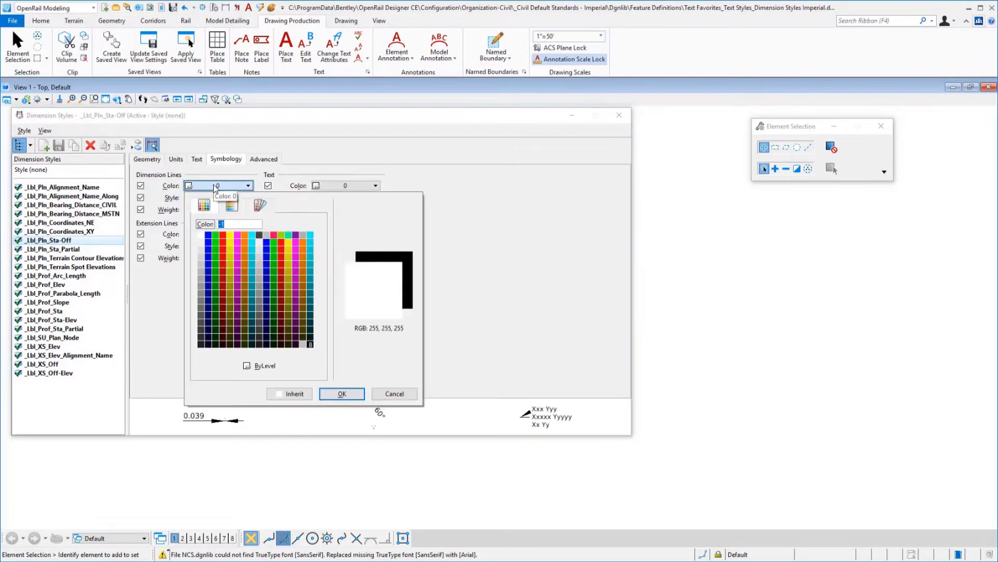
click(258, 366)
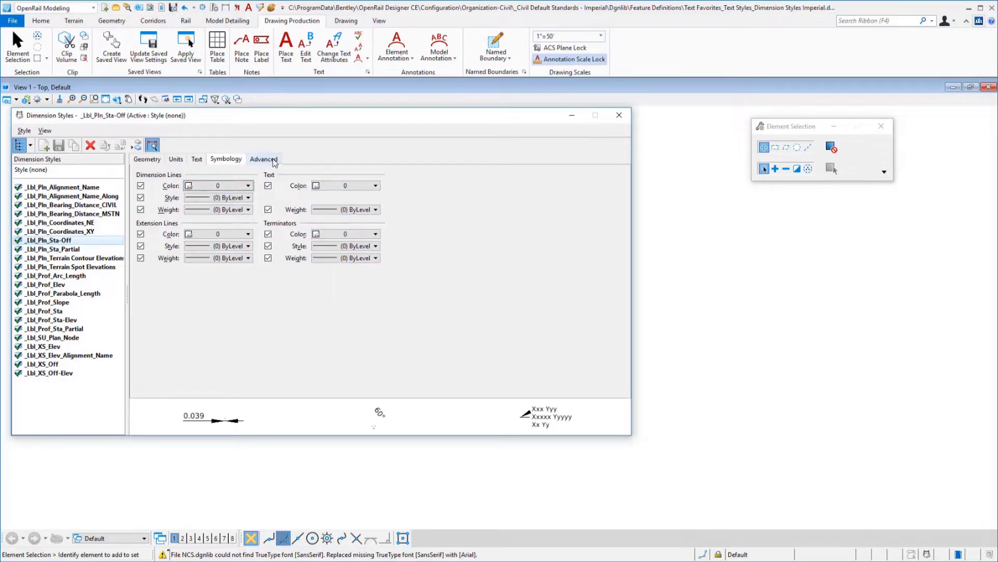
click(274, 161)
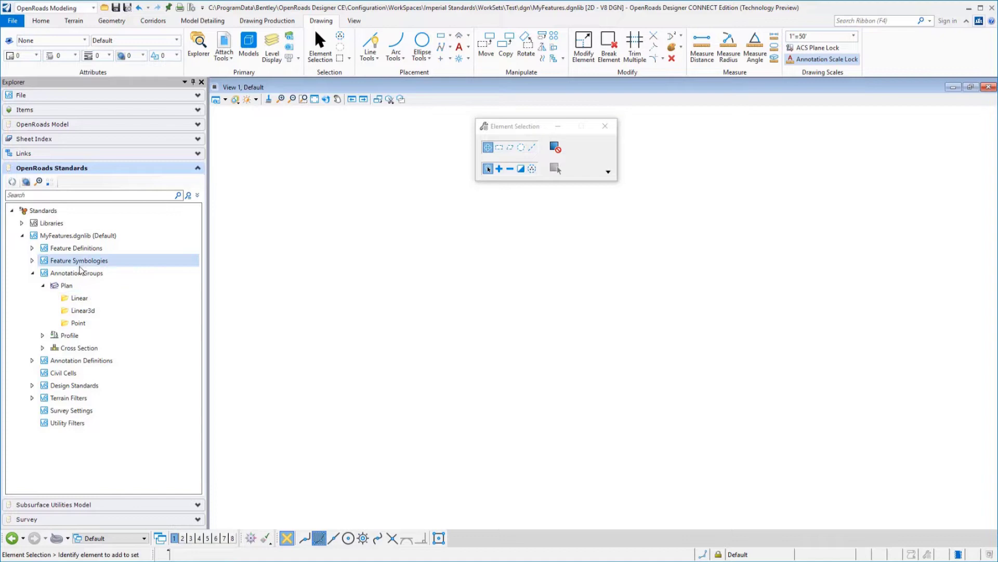
Create a new annotation group called Stationing under the Plan Linear category of MyFeatures.dgnlib.
click(79, 299)
right_click(79, 300)
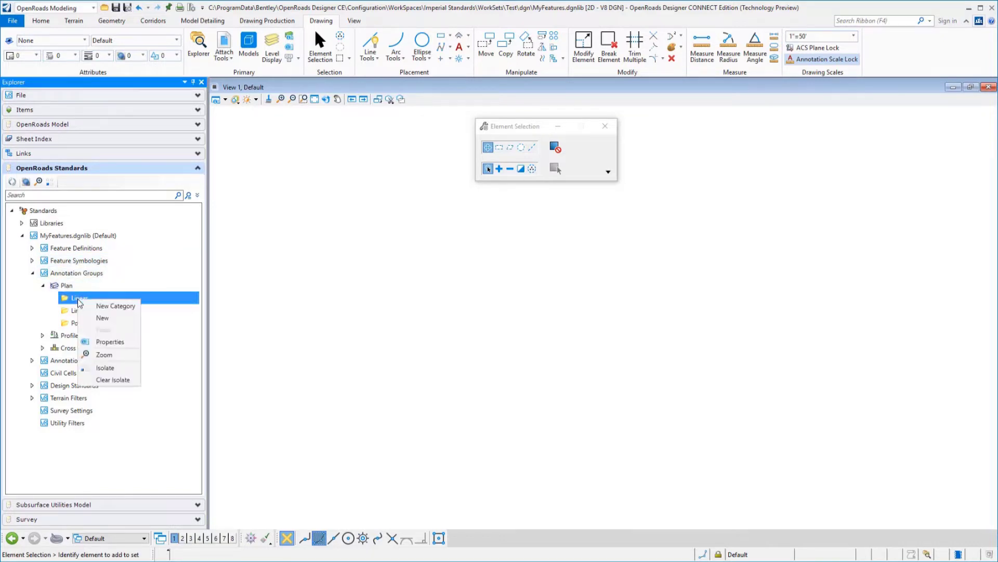
click(102, 318)
text(Stationing)
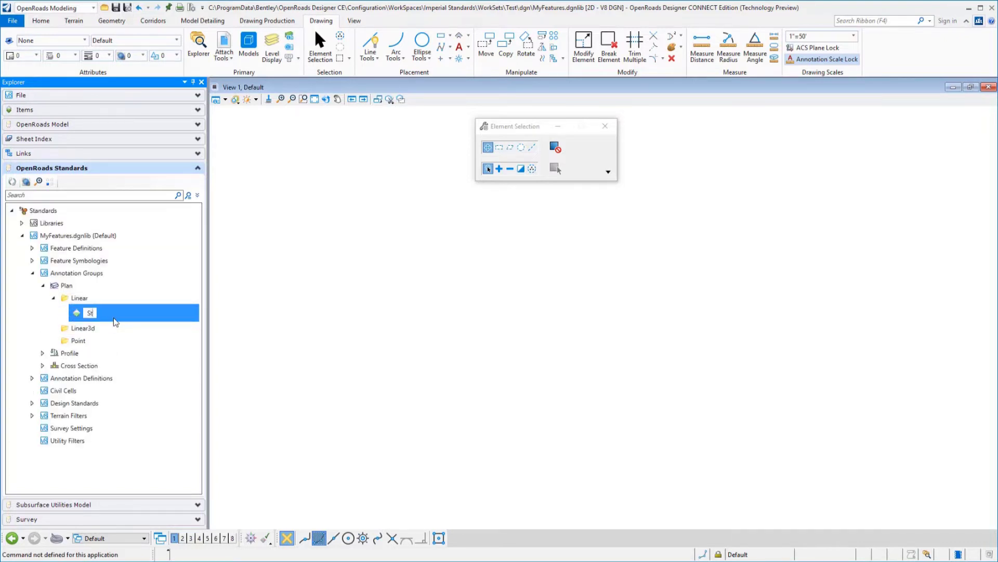
key(Return)
Manage the Stationing group's annotations and name its alignment annotation Major Tick Marks.
right_click(115, 312)
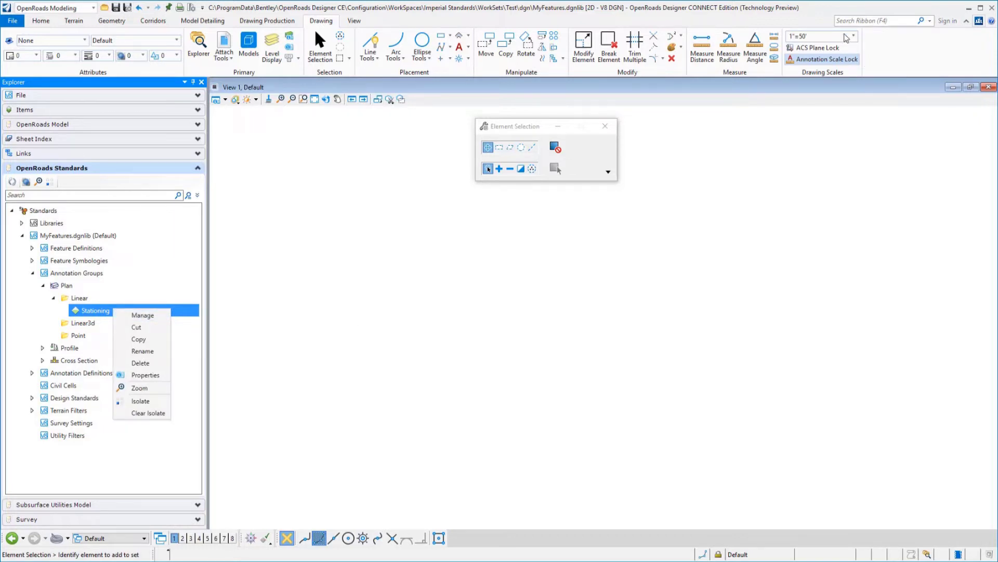
click(147, 318)
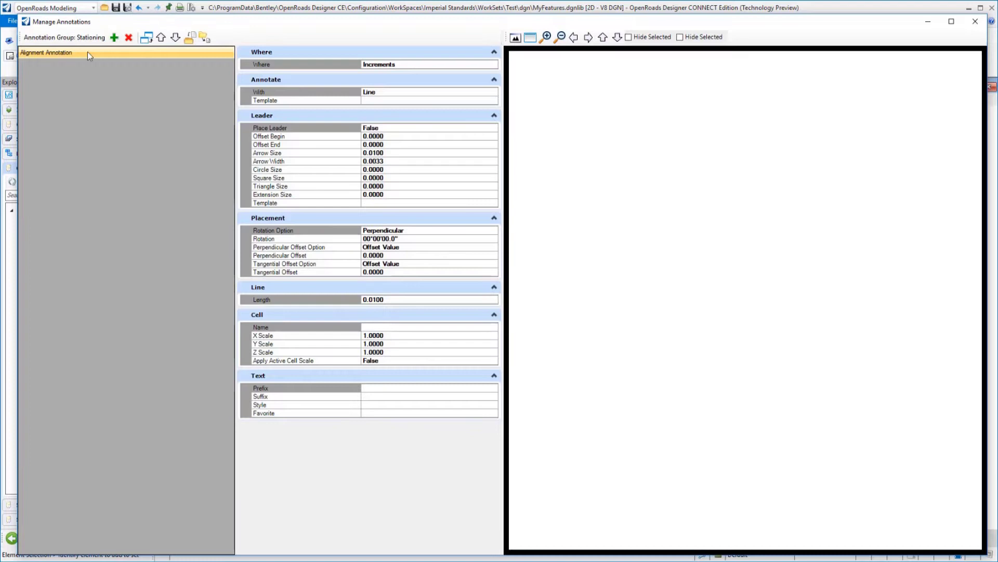
click(88, 52)
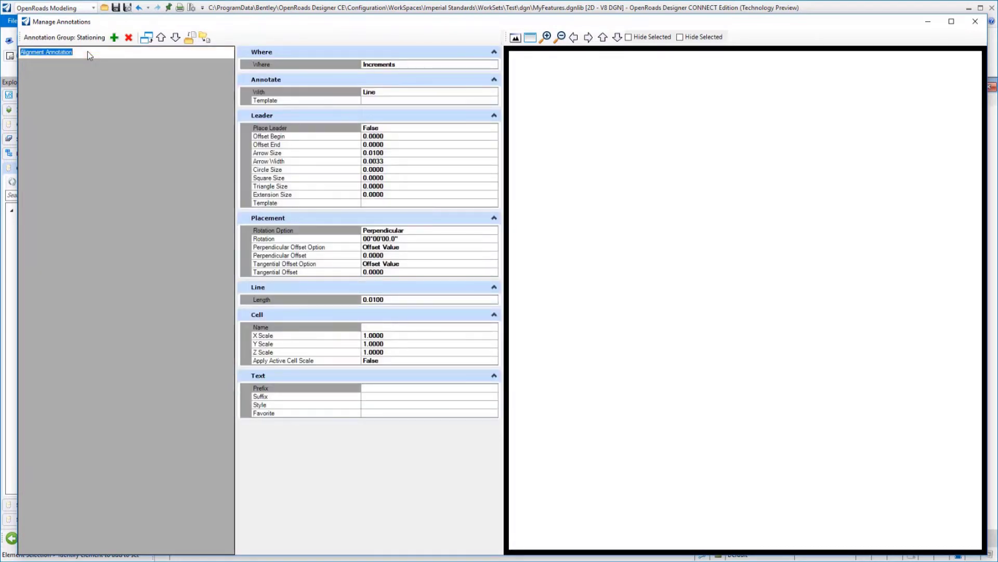
text(Miajor Tick Marks)
key(Return)
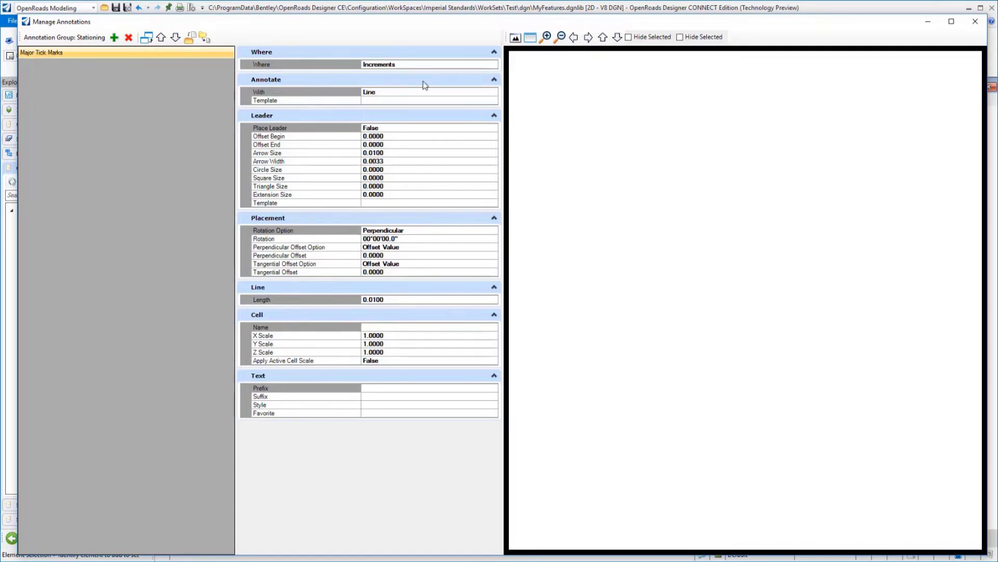
Place the Major Tick Marks at Stations, with the station option Even Locked and a value of 500.
click(443, 65)
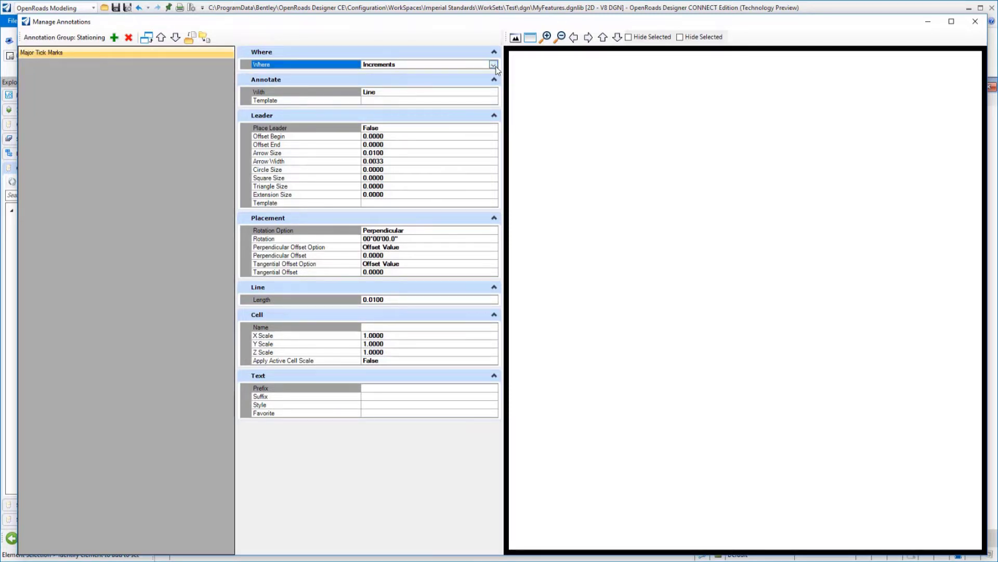
click(495, 64)
scroll(437, 76, down, 1)
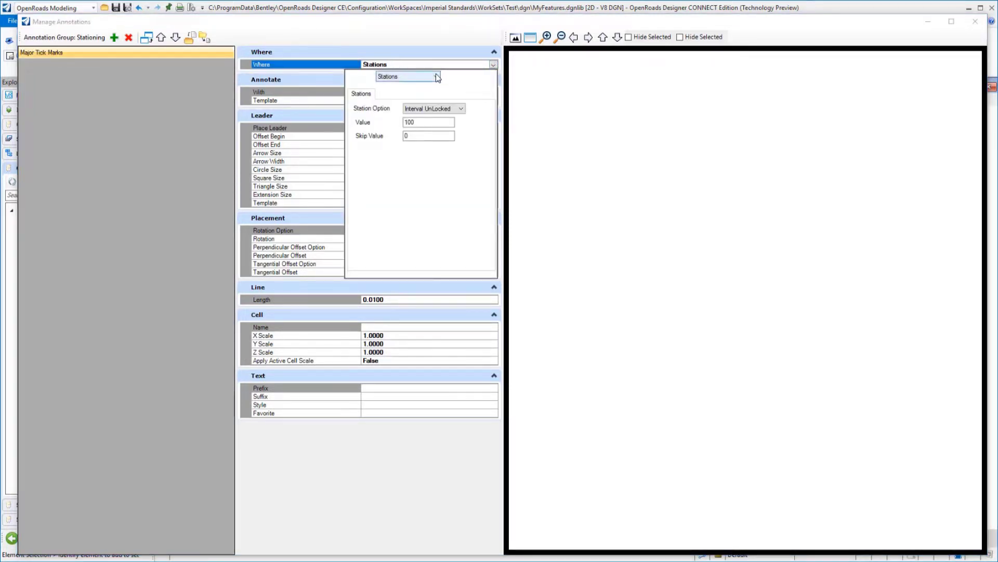
click(438, 76)
click(431, 92)
click(452, 108)
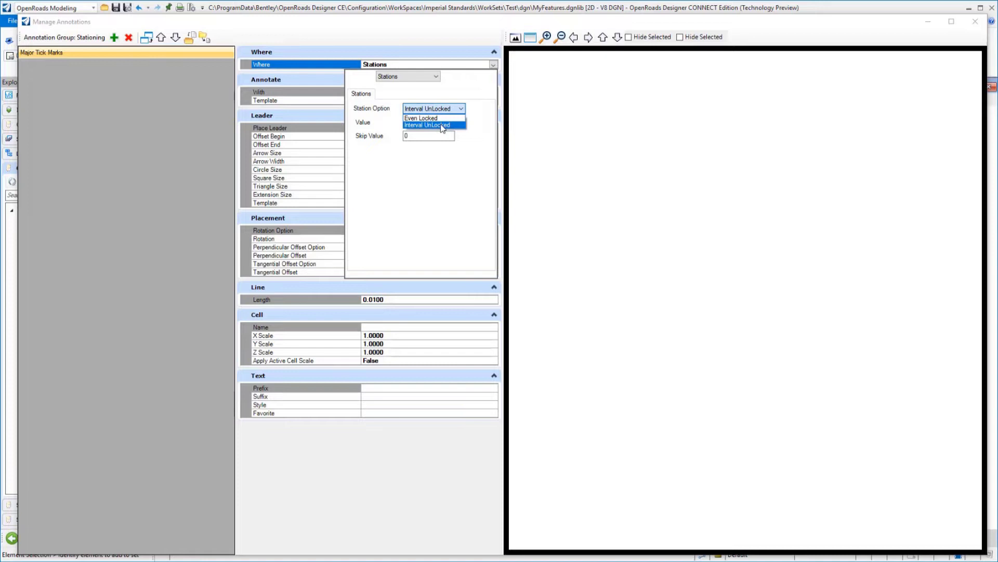
click(437, 118)
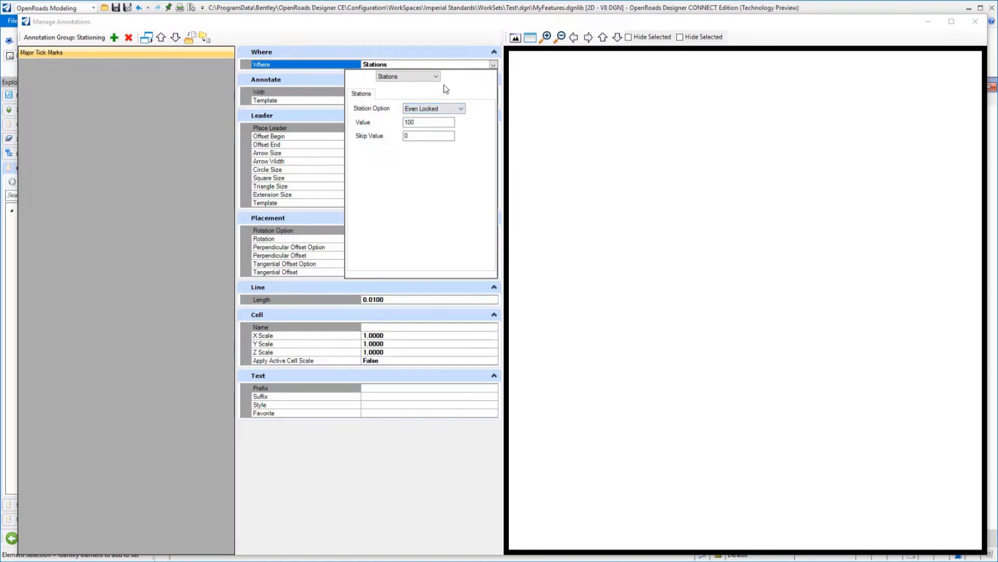
double_click(436, 123)
text(500)
click(556, 126)
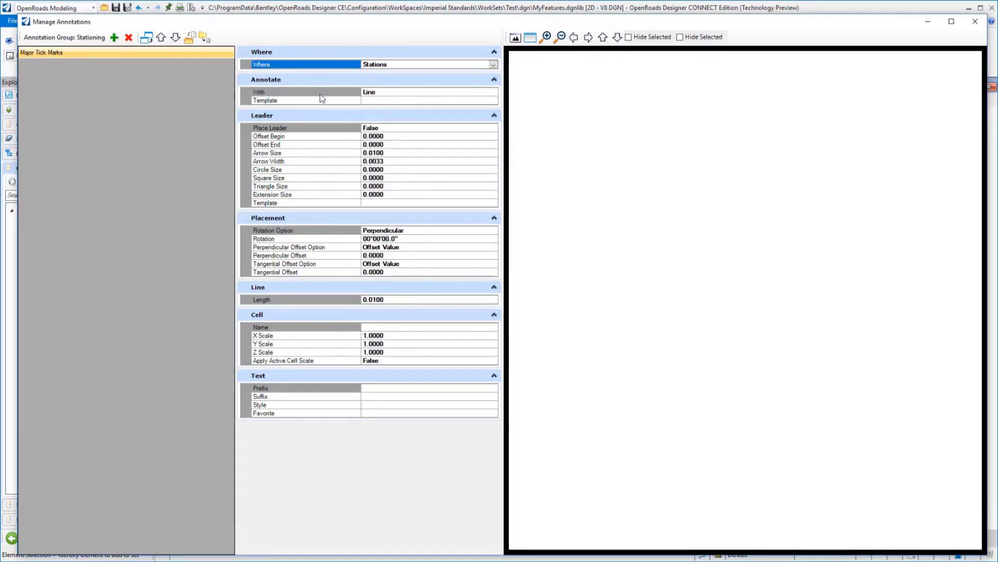
Annotate the Major Tick Marks with Line and assign the element template Annotation\Sheets\Plan\Station Tics Major.
click(385, 94)
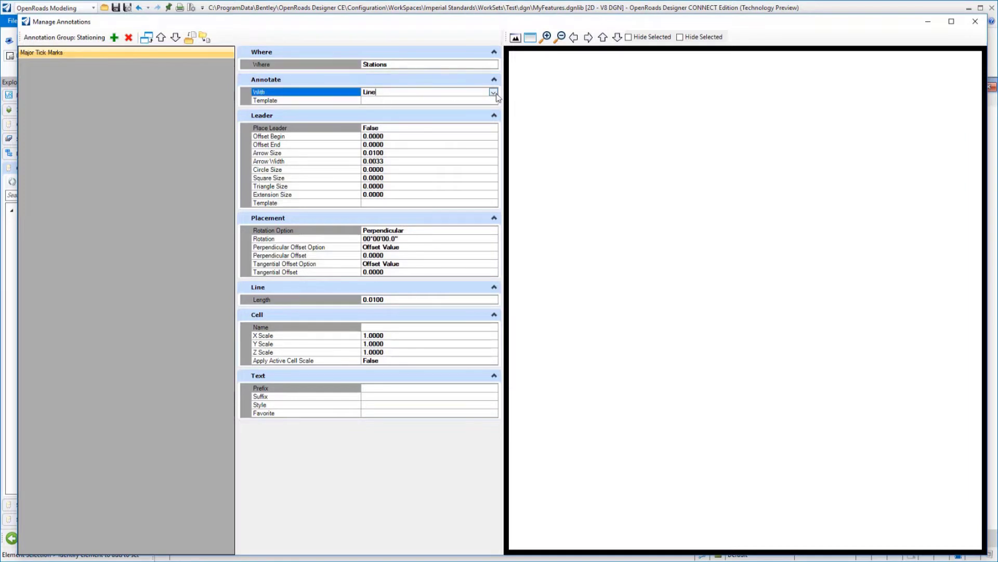
click(493, 92)
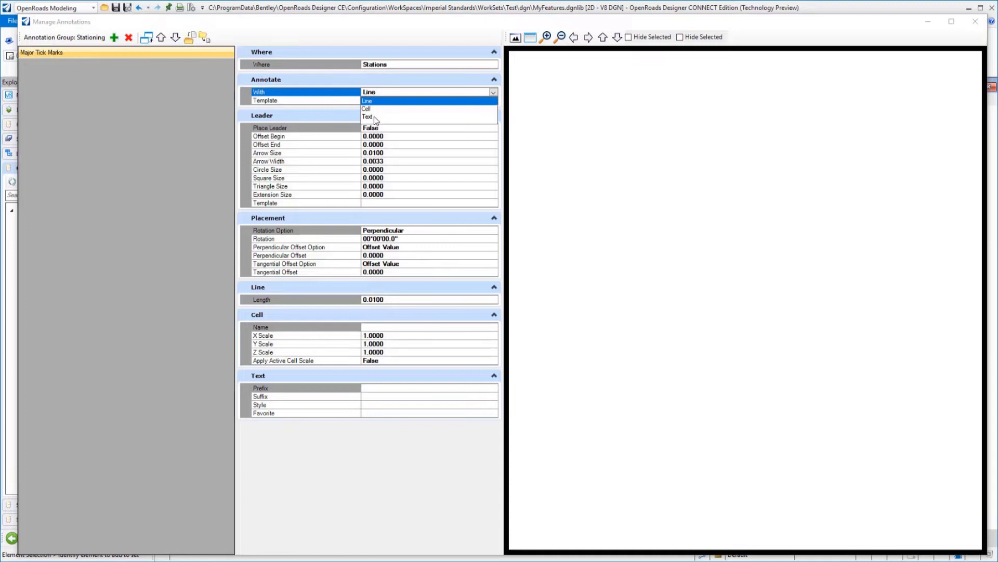
click(376, 105)
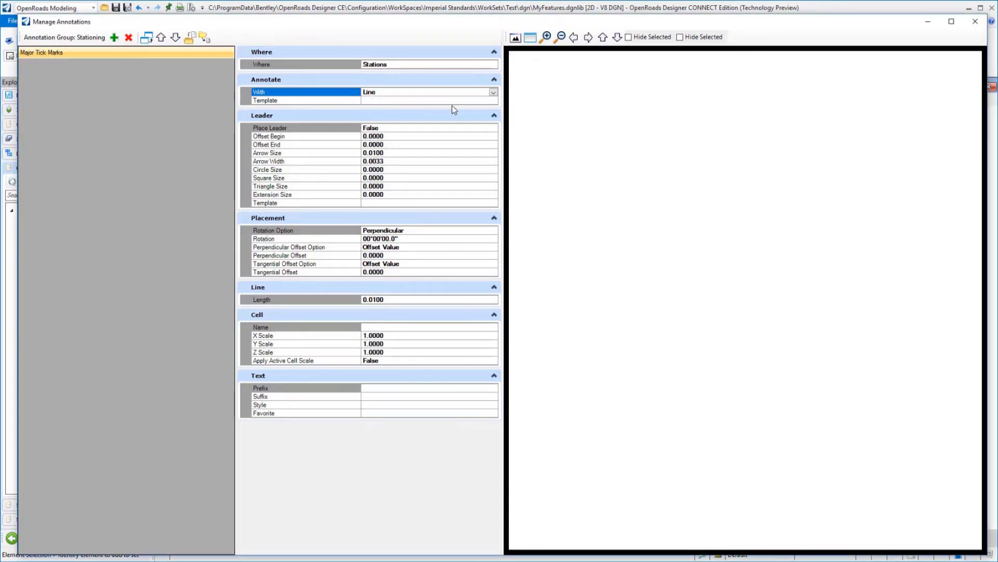
click(486, 100)
click(493, 100)
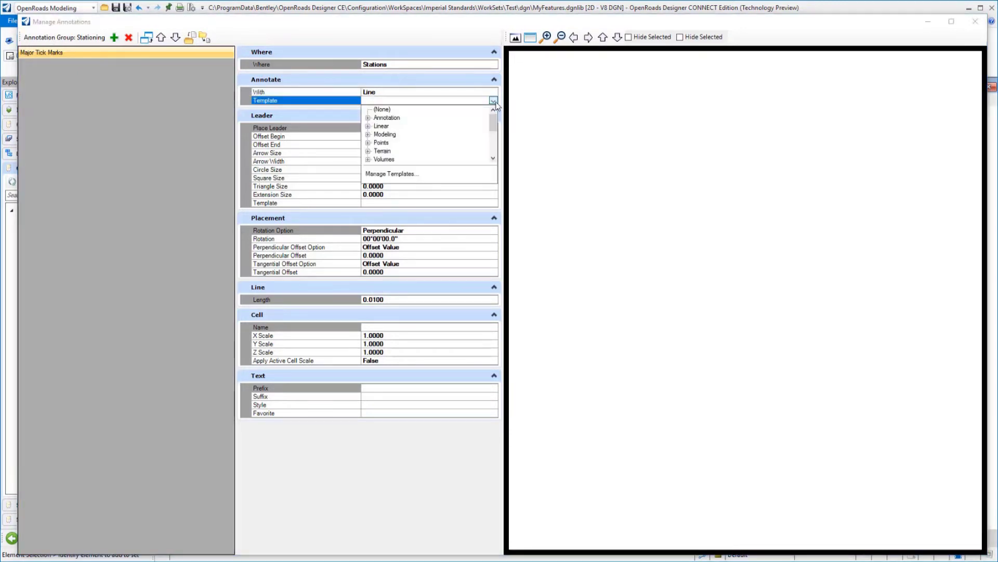
click(368, 117)
click(379, 126)
click(388, 135)
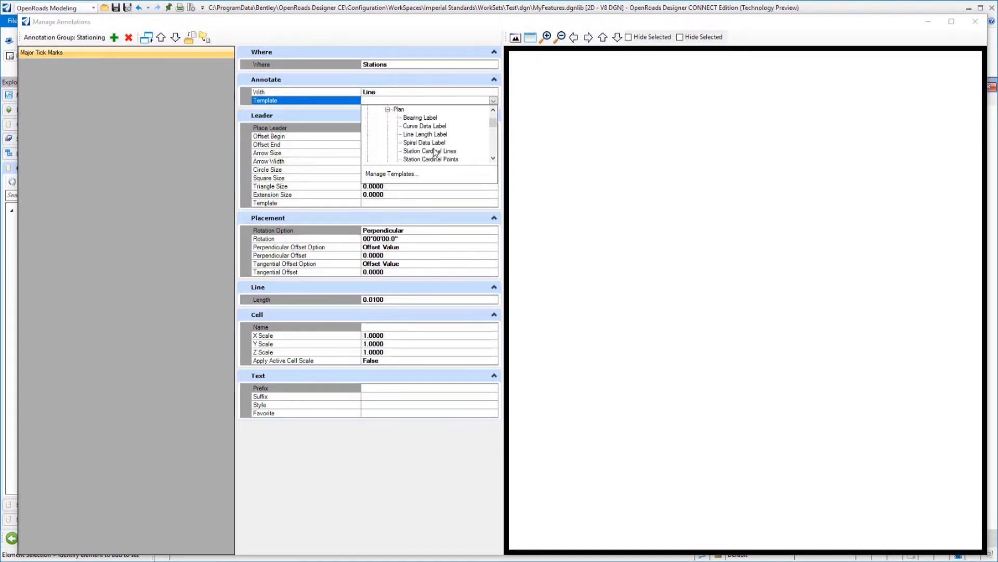
scroll(472, 157, down, 2)
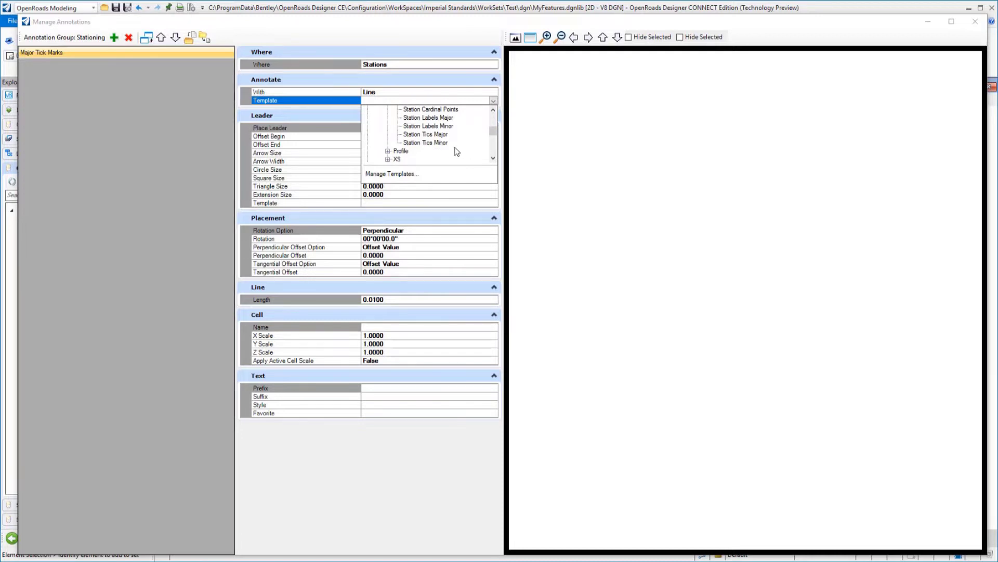
click(445, 136)
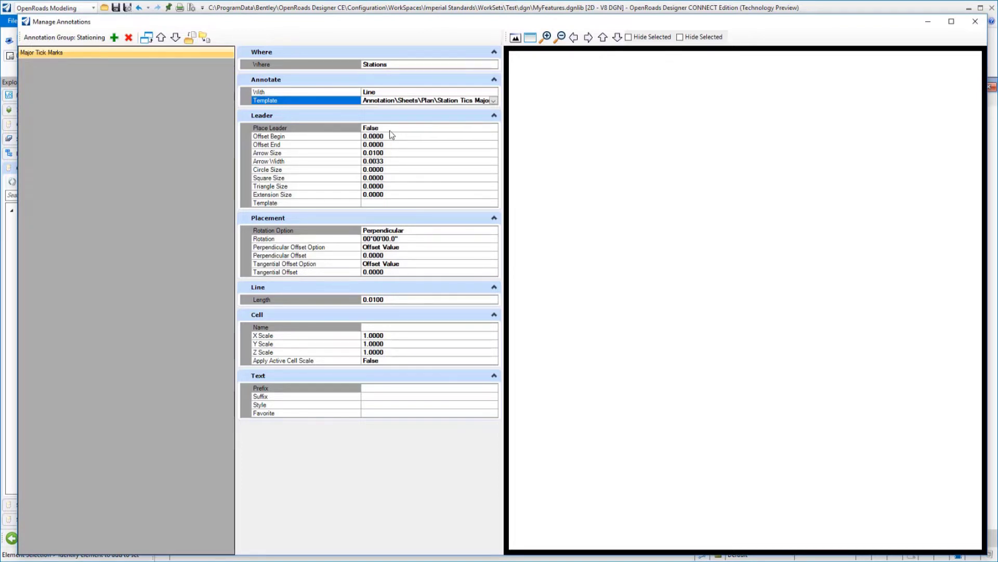
Collapse the Leader, Cell and Text property groups of the Major Tick Marks annotation.
click(494, 116)
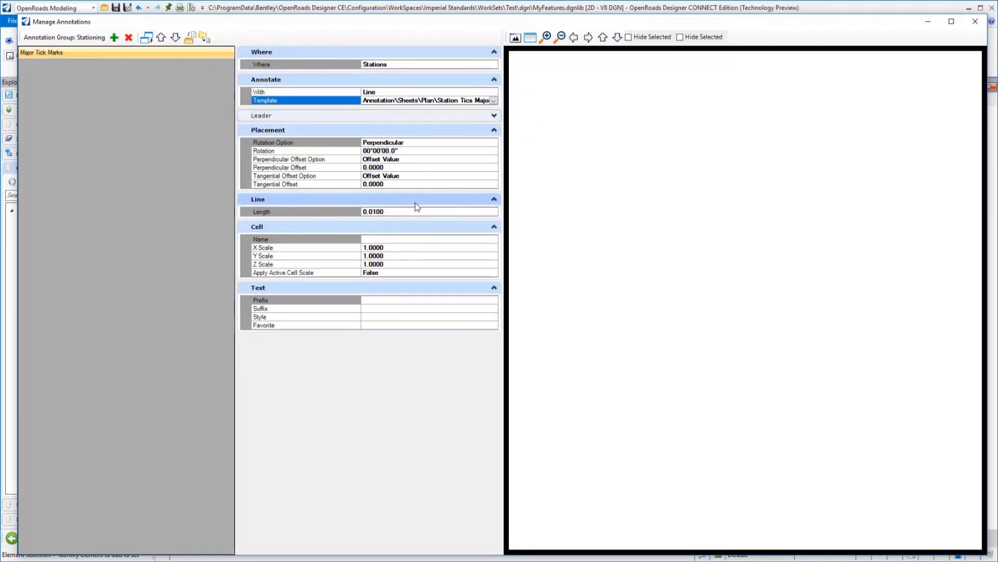
click(402, 212)
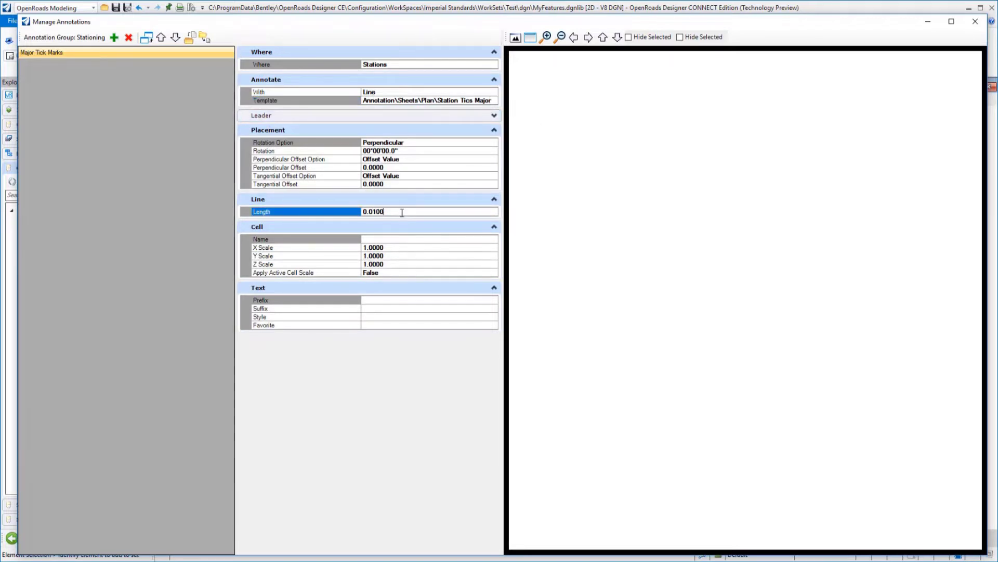
click(494, 227)
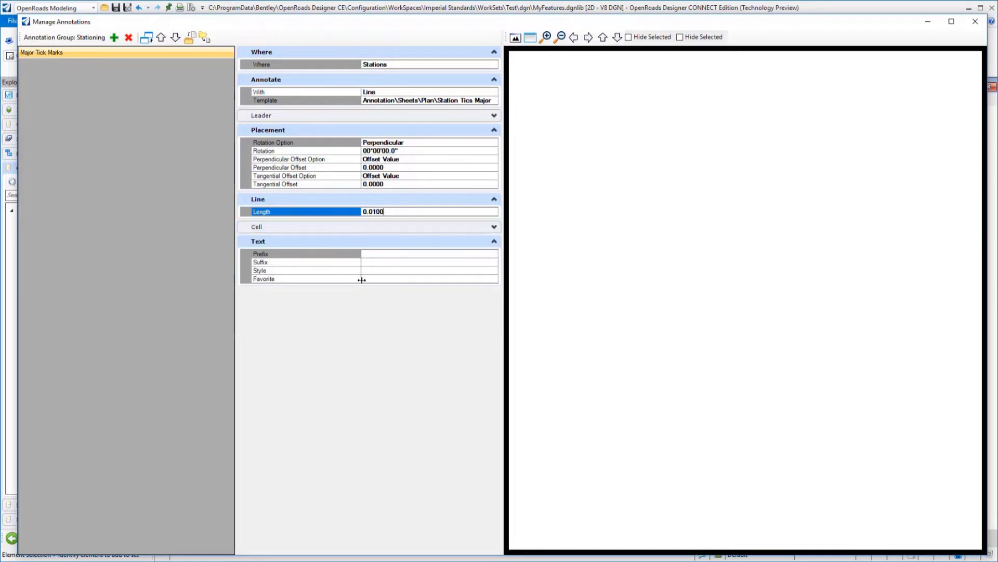
click(494, 240)
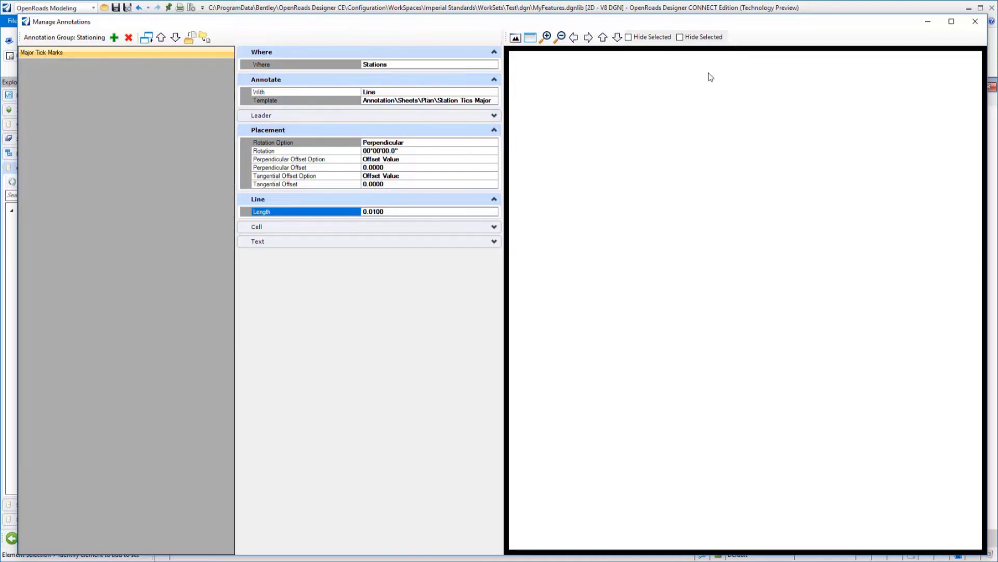
Preview the major tick marks on the sample alignment and set their line length to 0.02.
click(515, 37)
scroll(644, 216, up, 3)
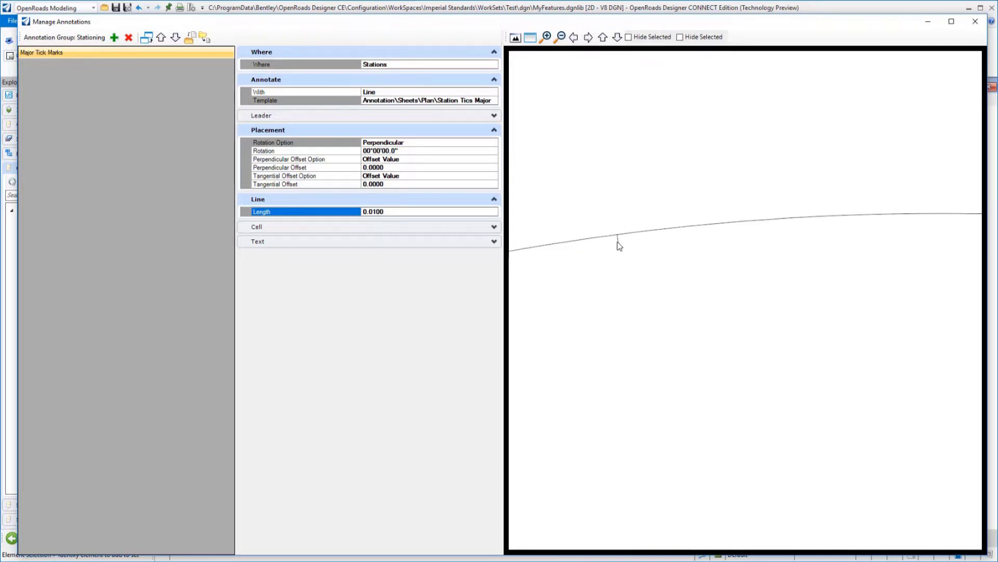
click(411, 211)
text(0.02)
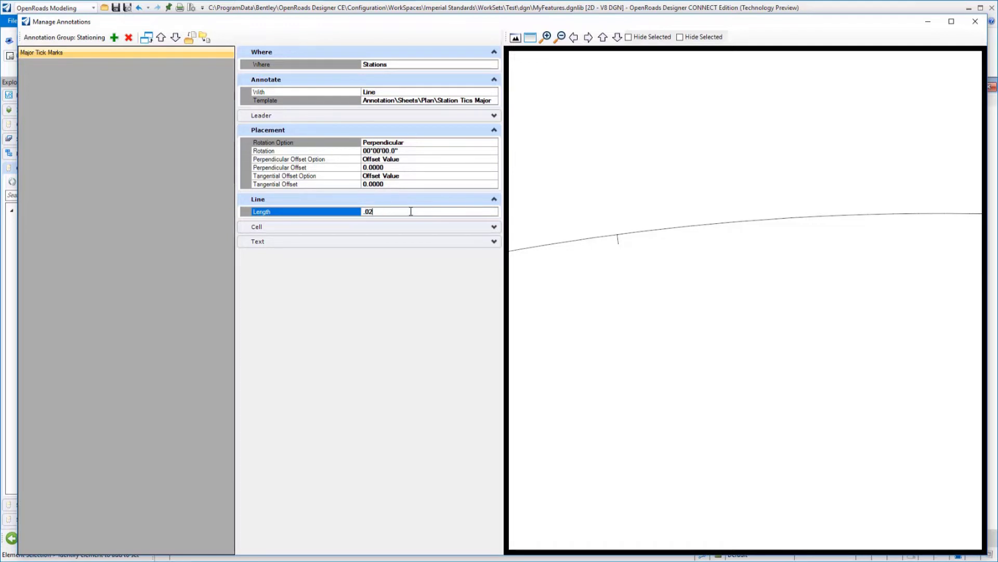
key(Return)
Set the perpendicular offset of the Major Tick Marks annotation to -0.01.
click(399, 167)
text(-0.01)
key(Return)
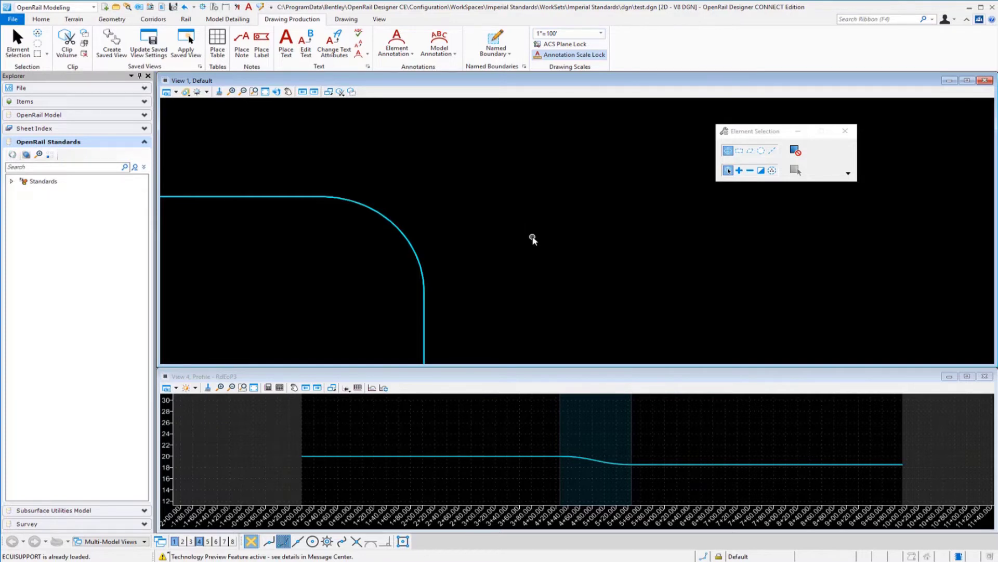
Examine the Profile Elevation text favorite stored in test.dgn and close the Text Favorite Manager.
click(260, 7)
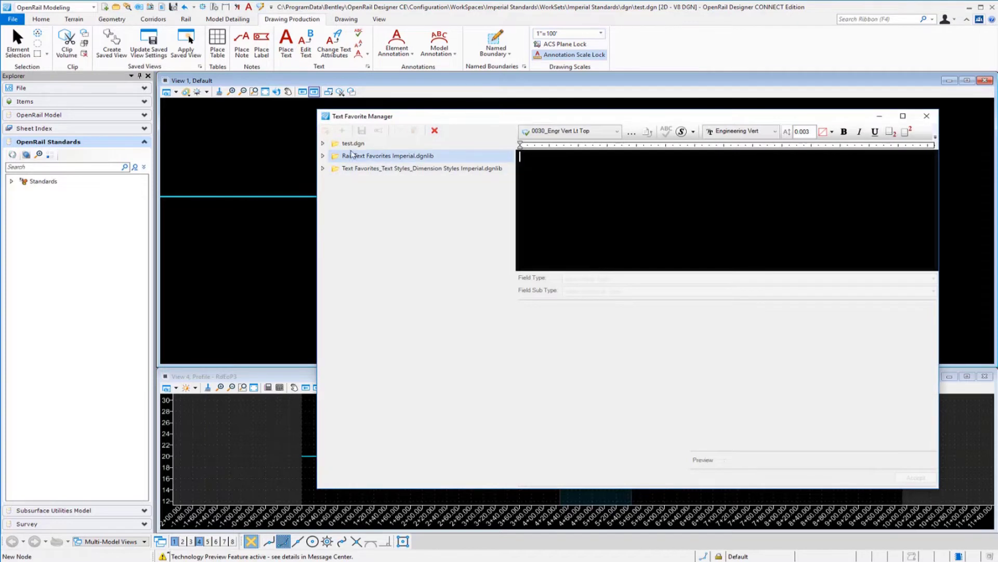
click(323, 144)
click(368, 157)
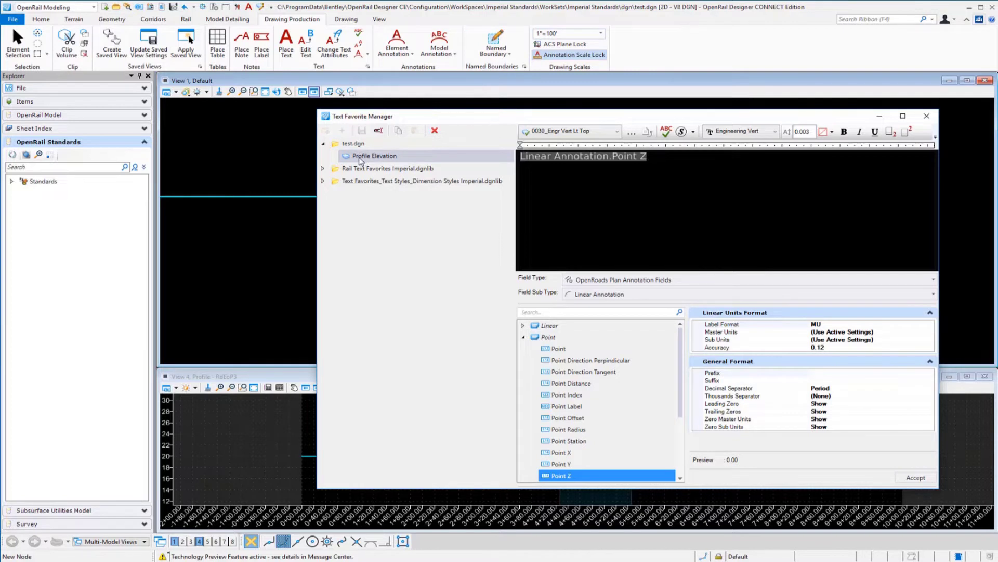
click(927, 115)
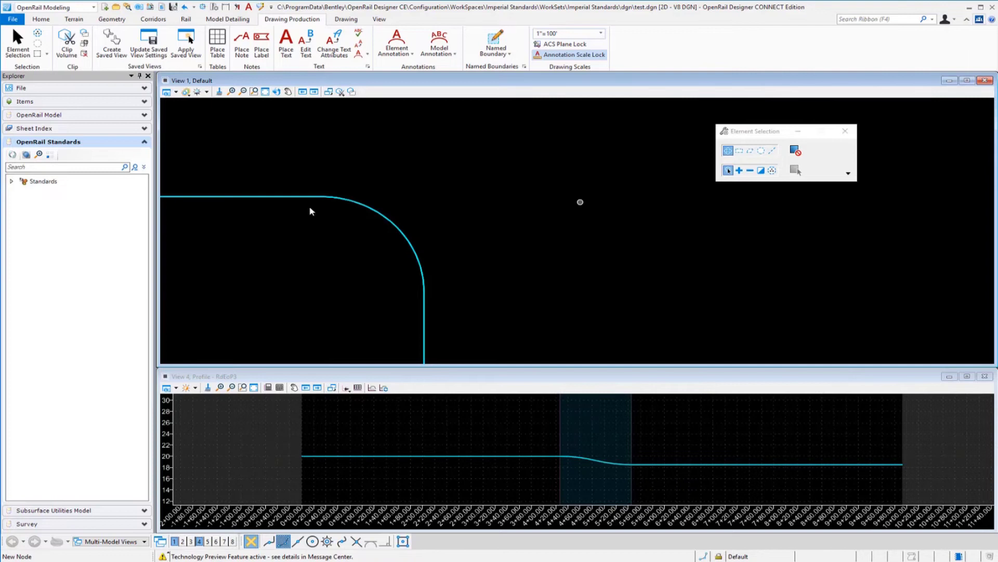
Open the Profile Elevations annotation group under the plan Linear annotation groups of test.dgn for management.
click(11, 181)
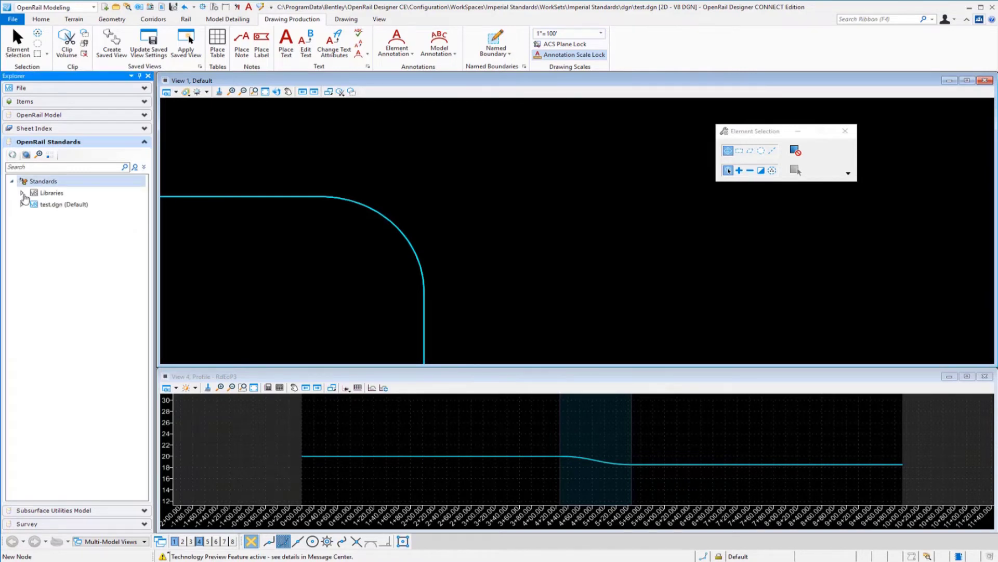
click(23, 205)
click(22, 205)
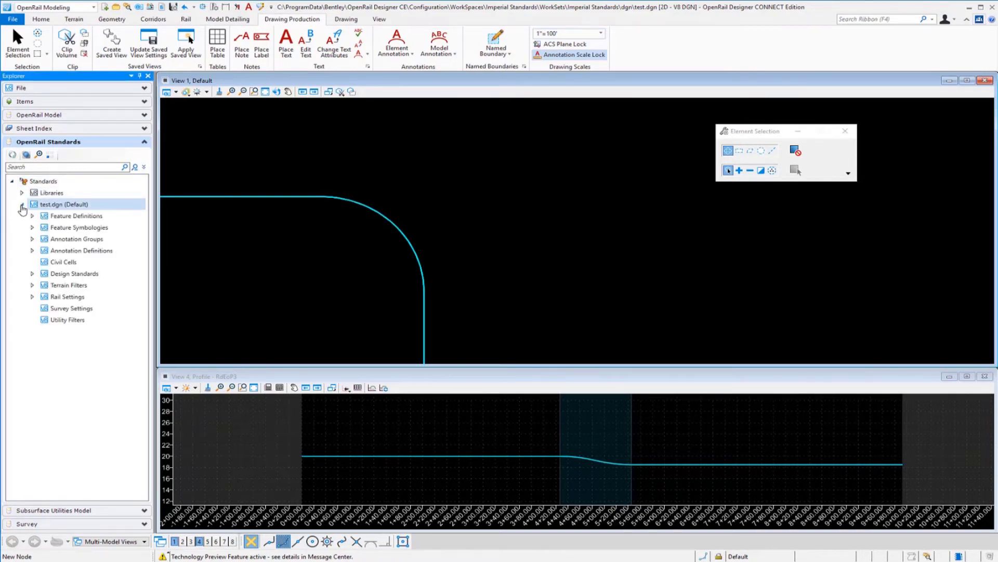
click(32, 239)
click(42, 252)
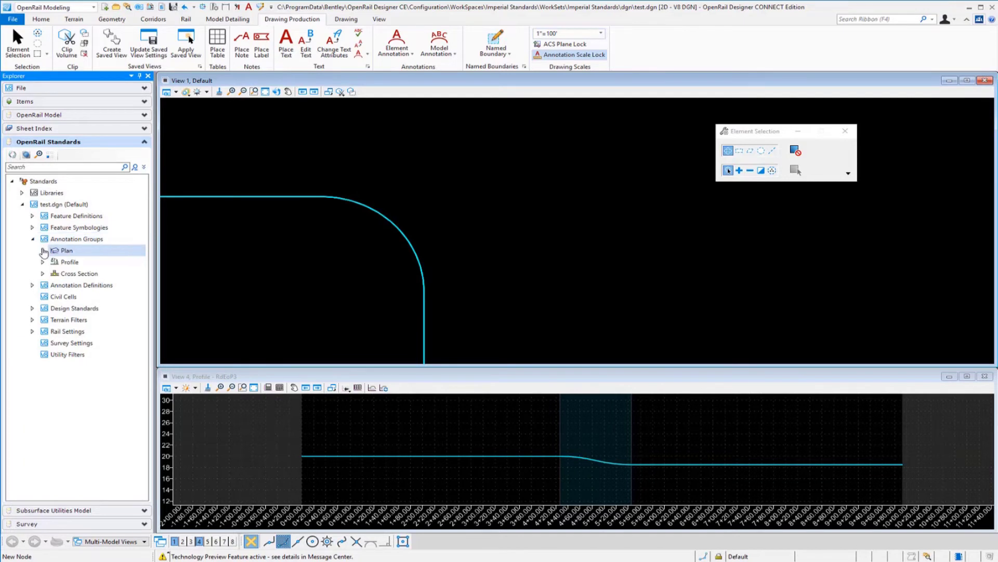
click(43, 251)
click(53, 273)
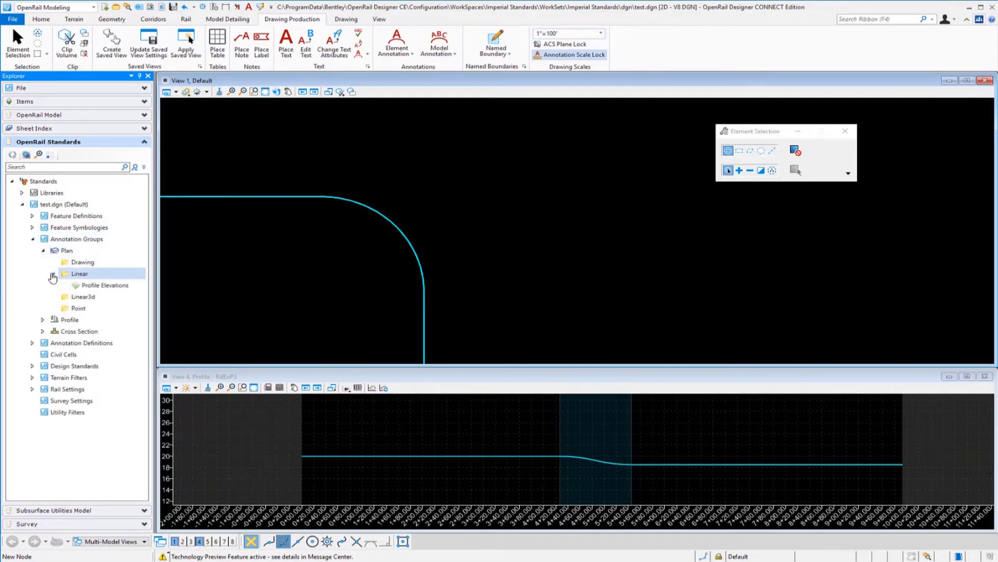
click(97, 286)
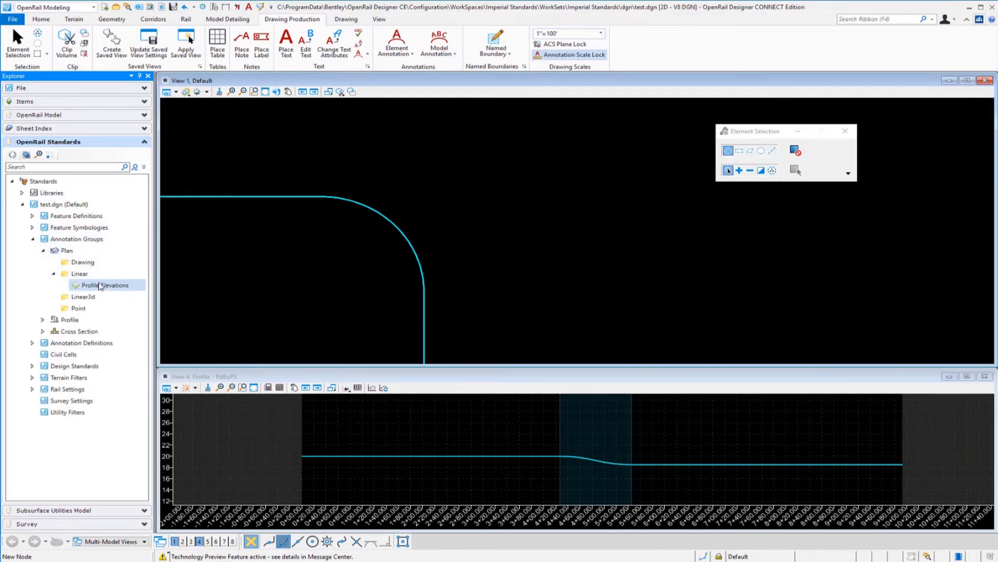
right_click(101, 289)
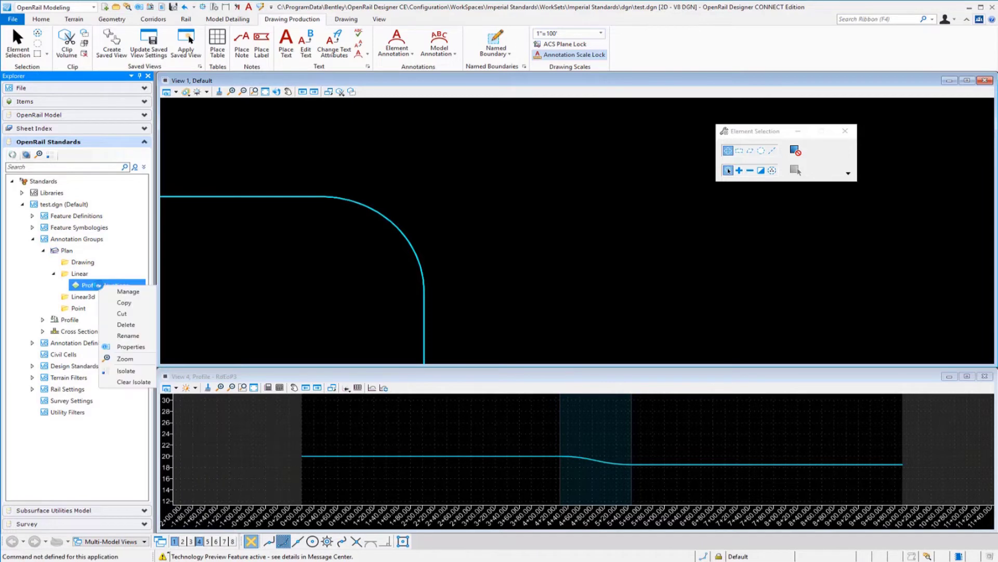
click(129, 292)
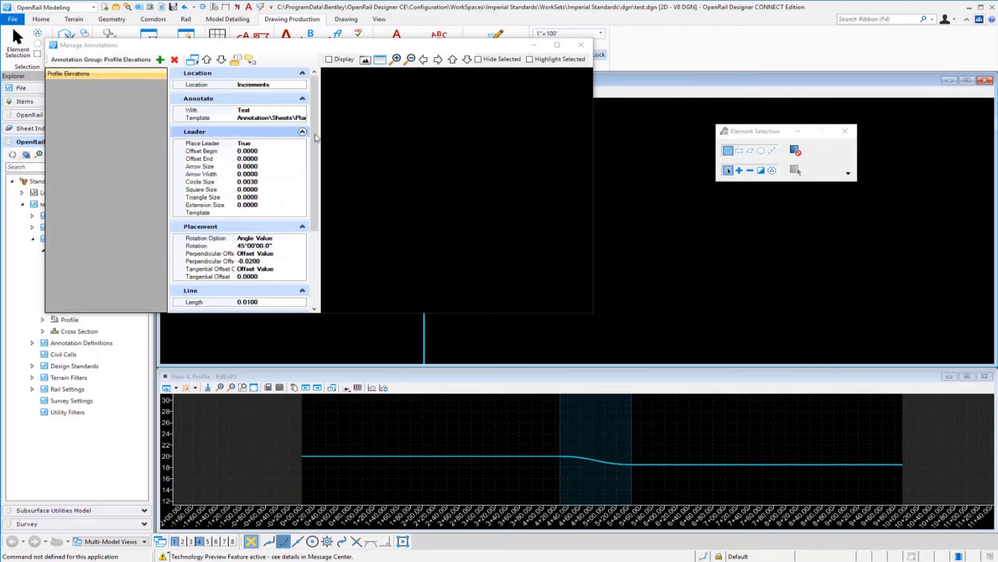
Try the Distance increment option for the Profile Elevations location and restore the Increment option.
click(286, 84)
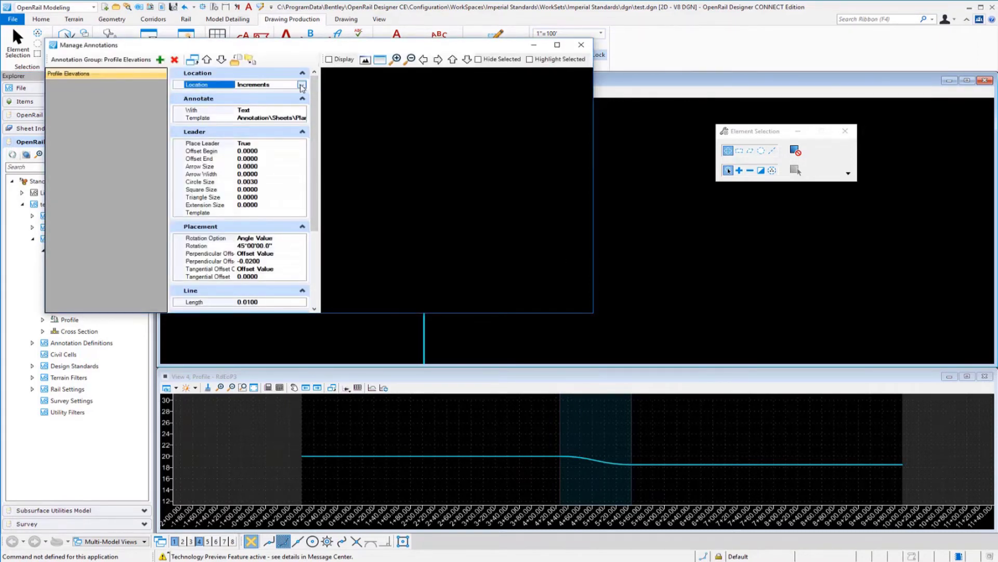
click(302, 85)
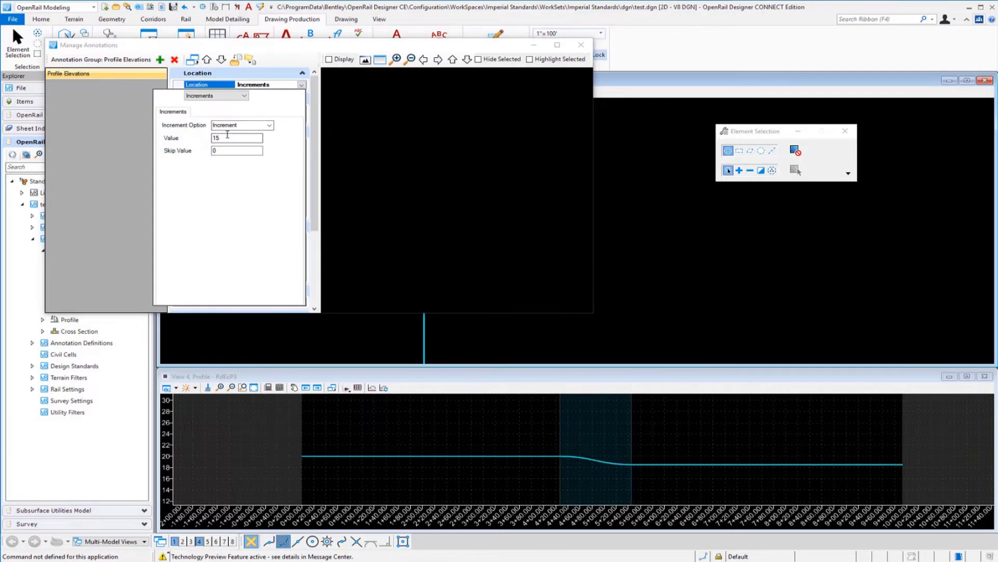
click(270, 125)
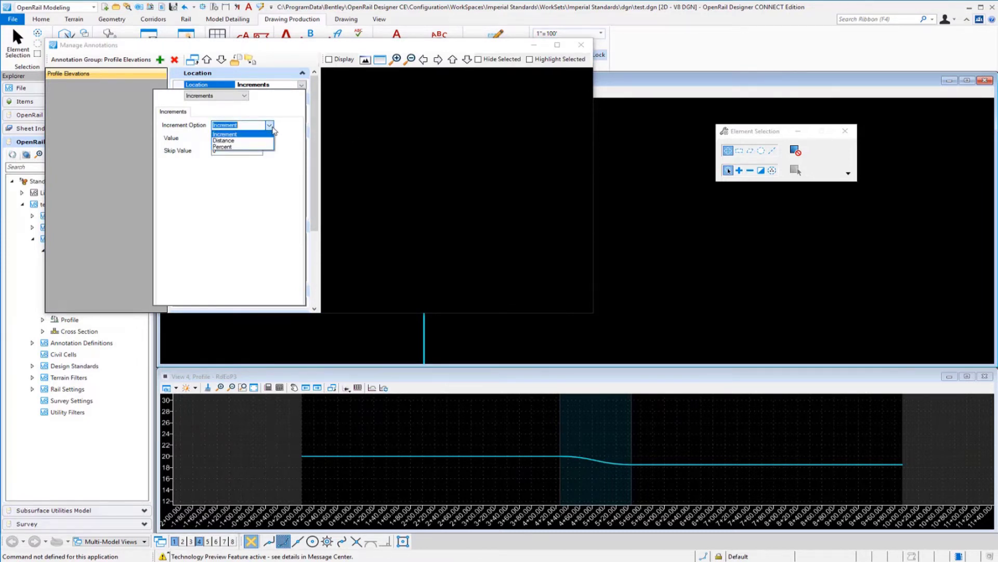
click(242, 142)
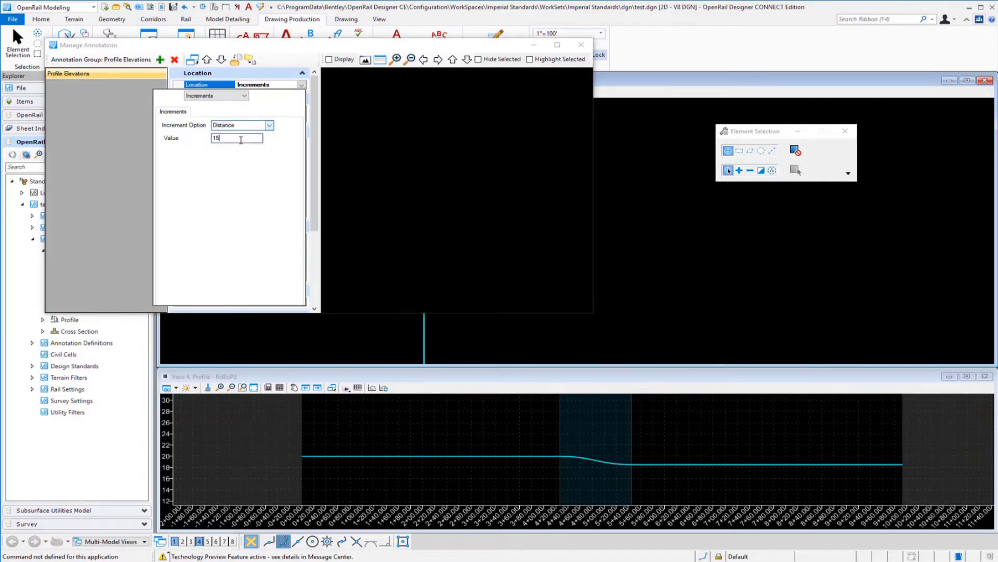
click(267, 125)
click(252, 135)
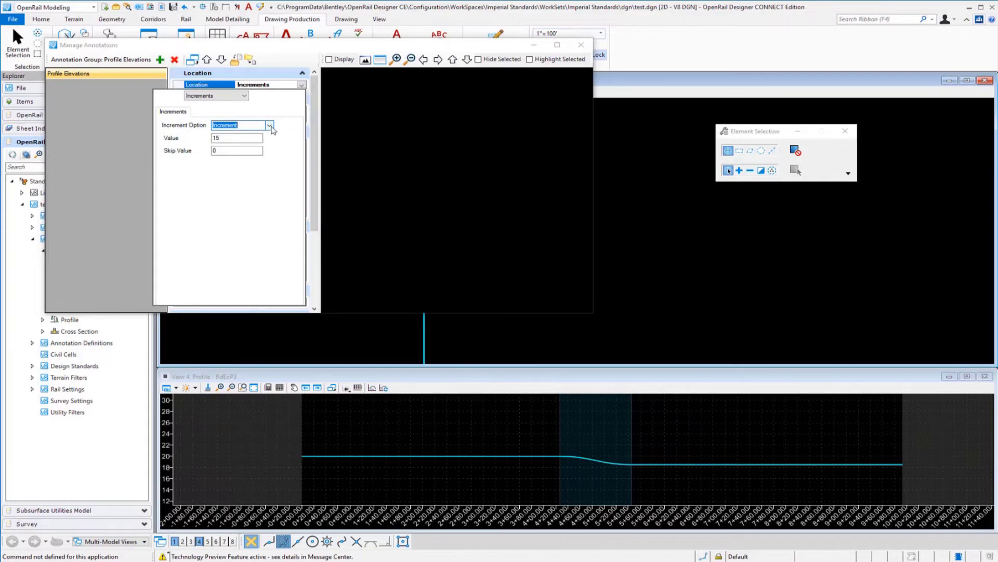
click(359, 140)
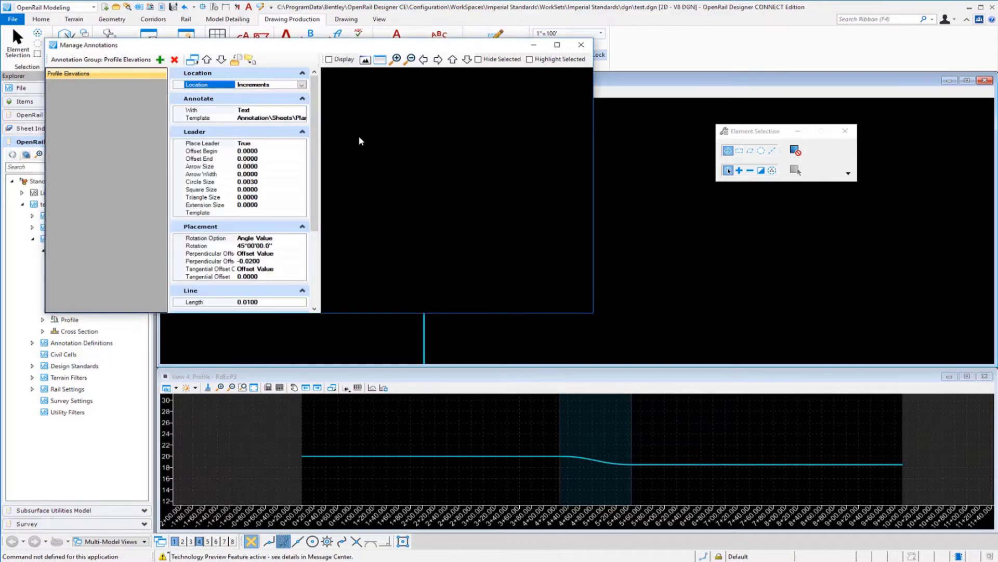
Review the Annotate With choices of the Profile Elevations annotation, keeping Text.
click(301, 111)
click(301, 112)
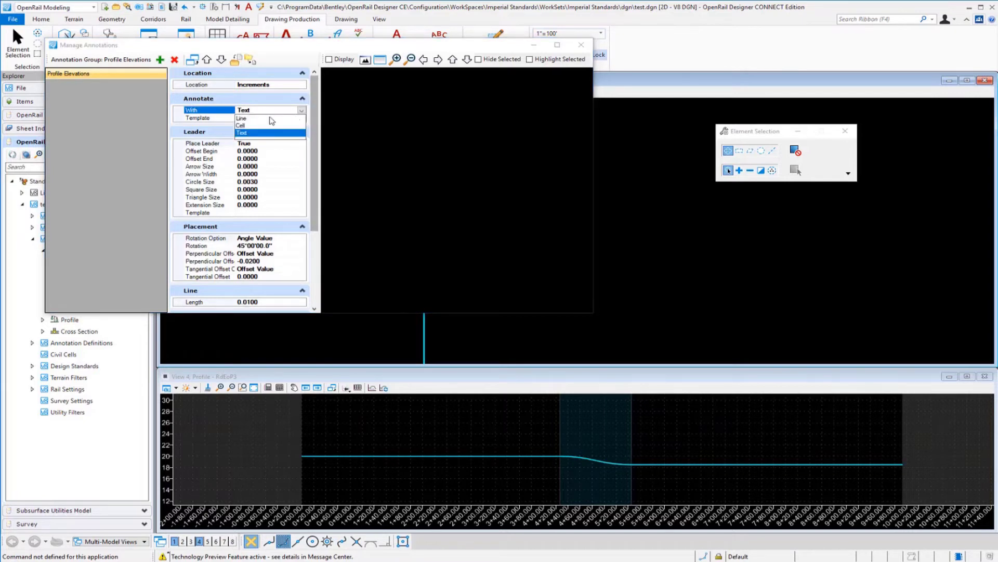
click(295, 127)
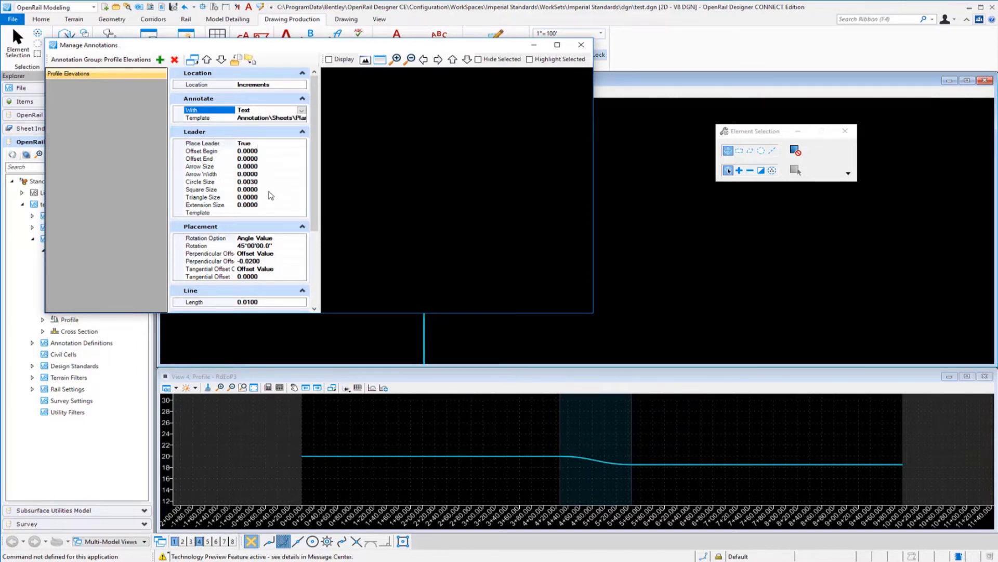
Collapse the Leader properties, set the Profile Elevations text's View Independent option to False and close Manage Annotations.
click(303, 132)
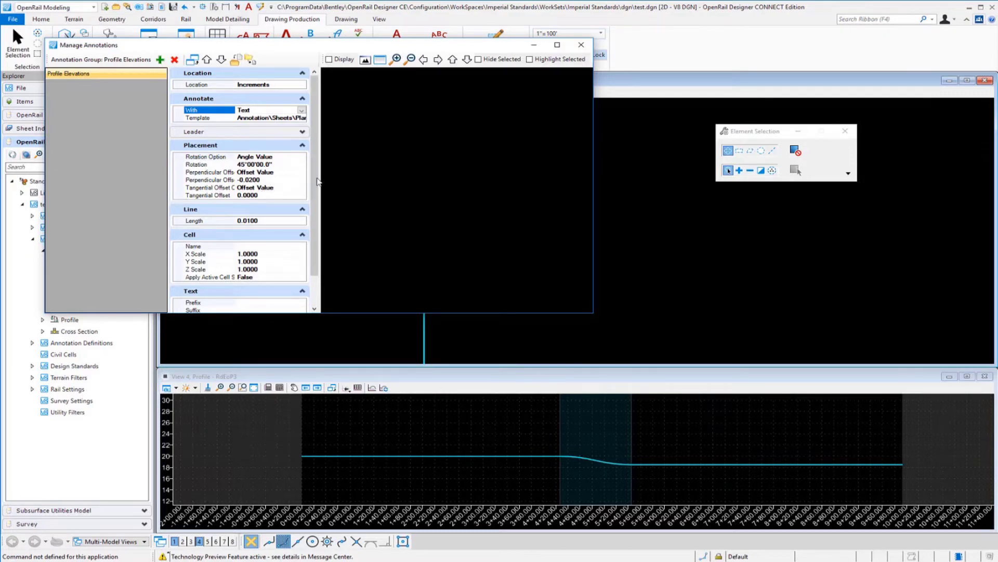
scroll(317, 182, down, 2)
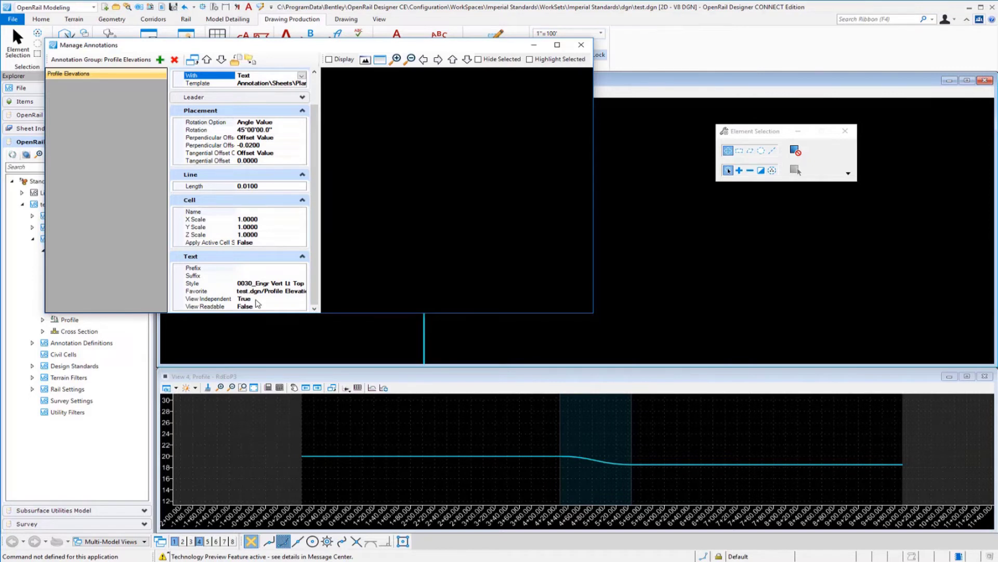
click(254, 300)
click(252, 299)
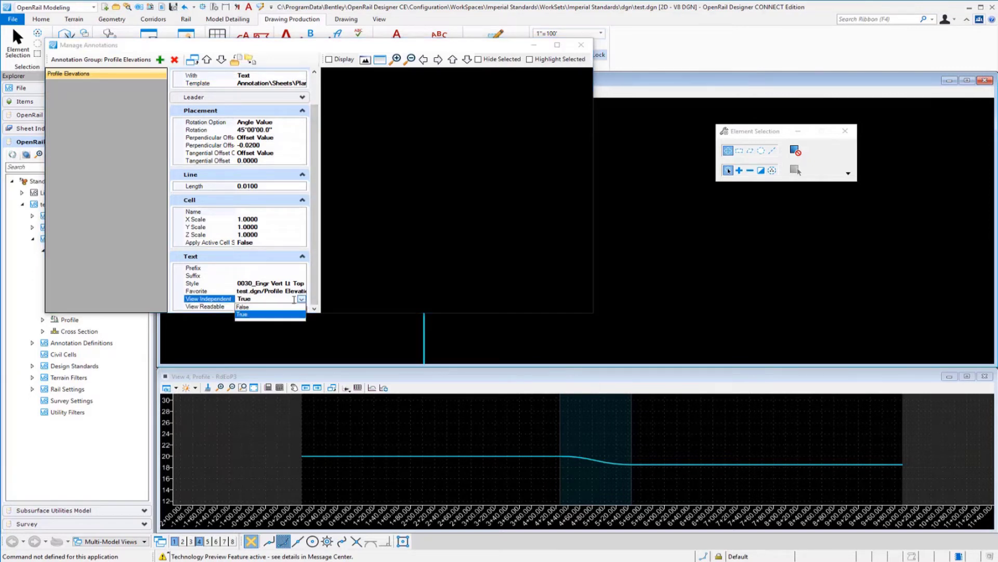
click(250, 307)
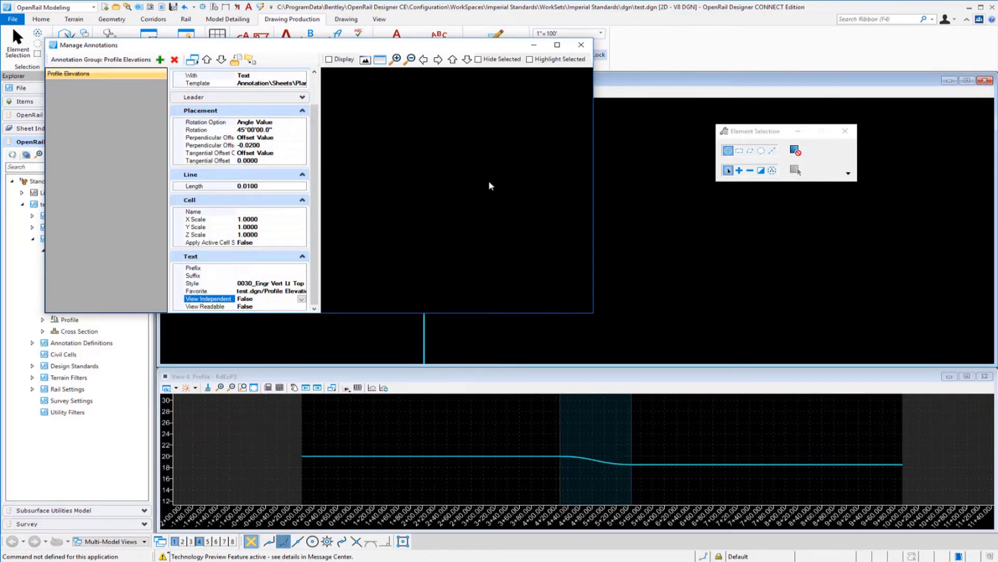
click(582, 46)
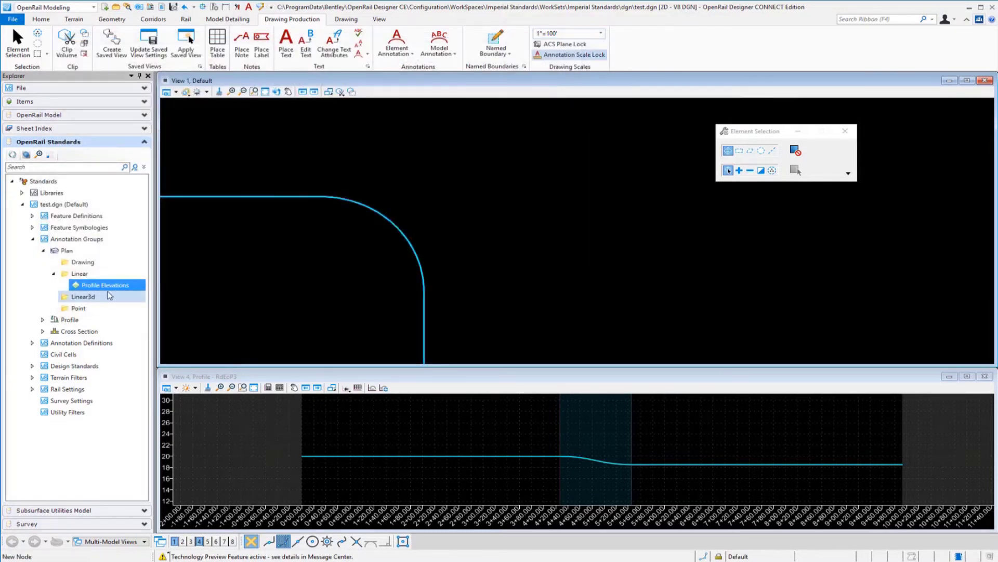
Examine the plan annotation group assigned to the Road_EdgeOfPavement linear feature symbology, and close its properties and the Explorer.
click(35, 231)
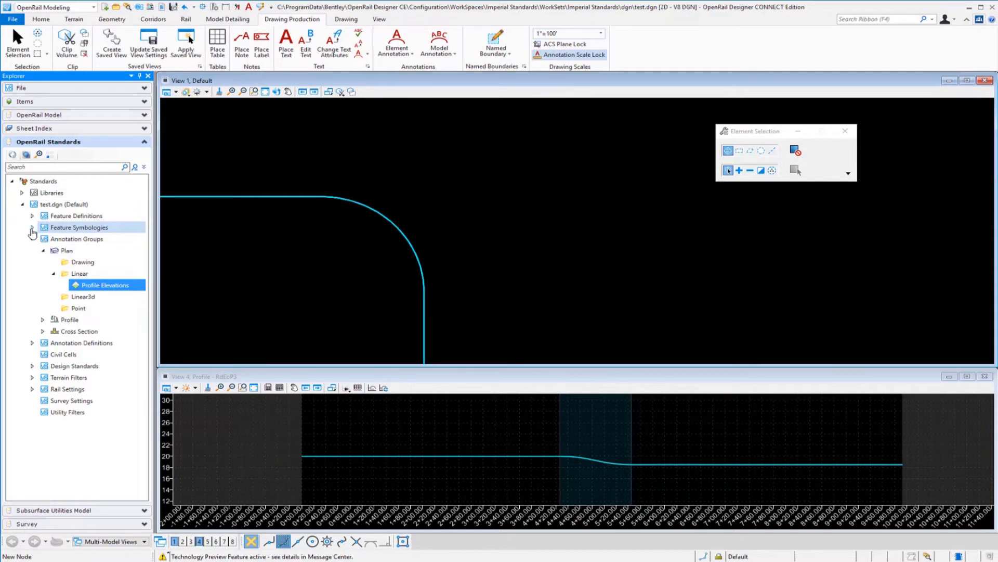
click(32, 228)
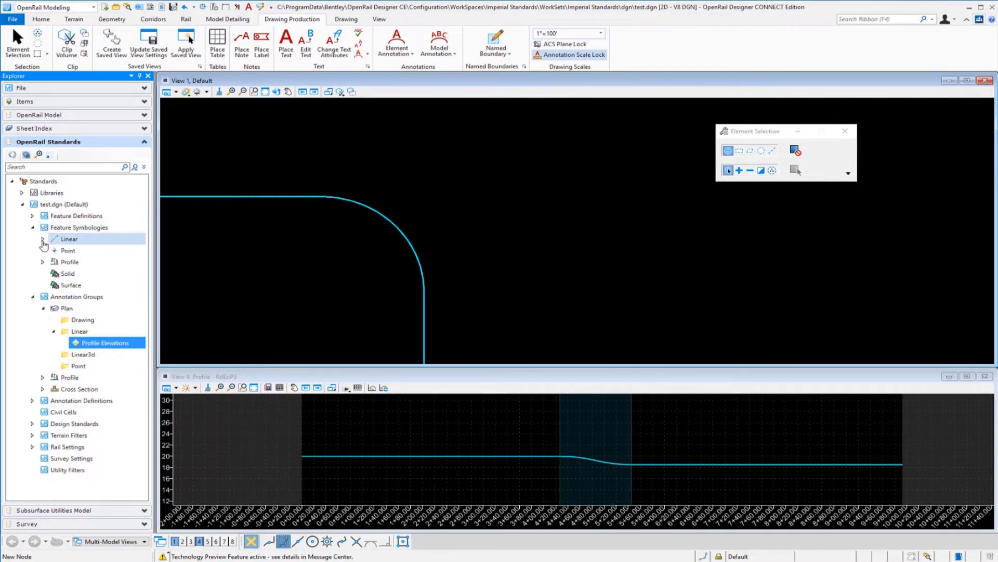
click(43, 239)
click(54, 250)
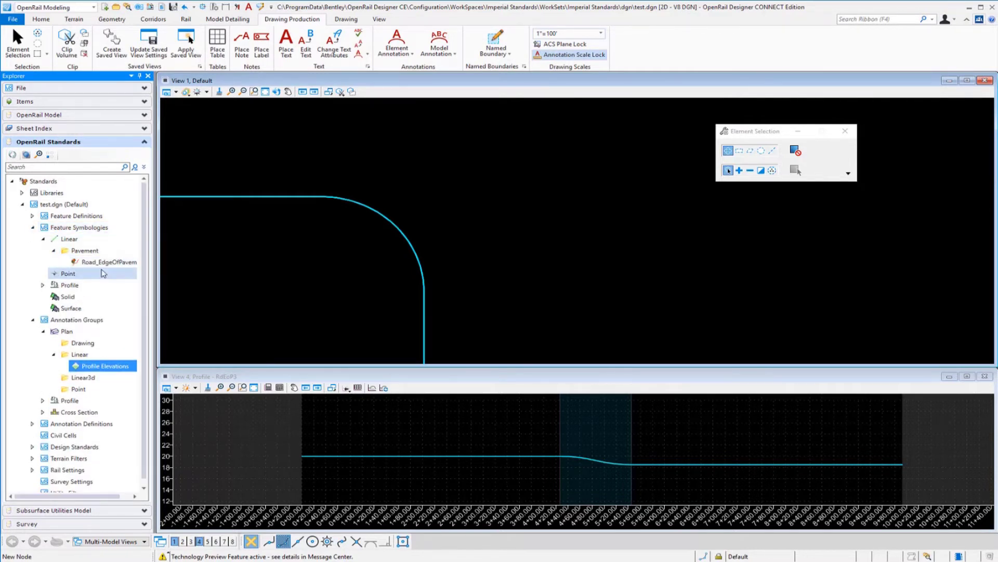
right_click(106, 263)
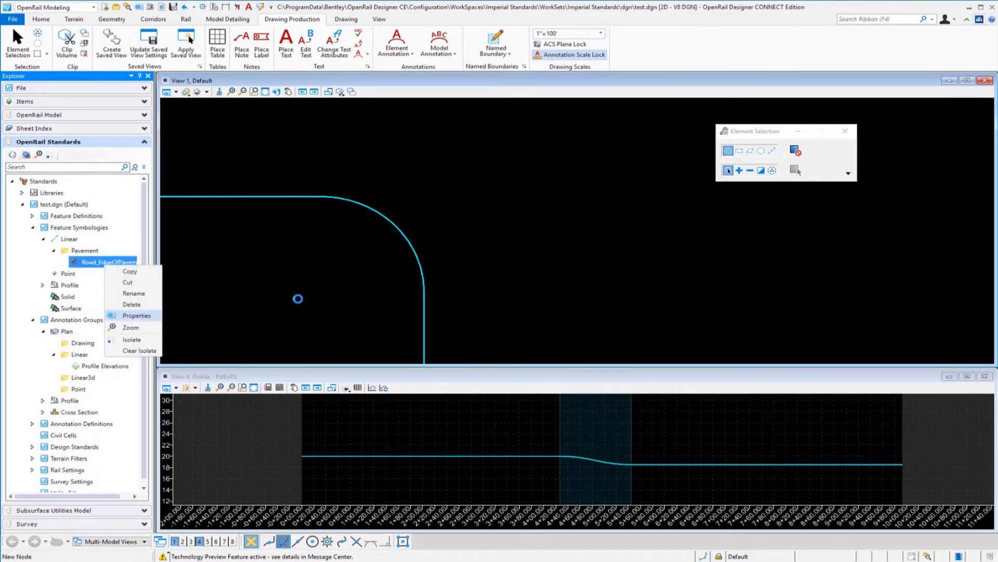
key(Return)
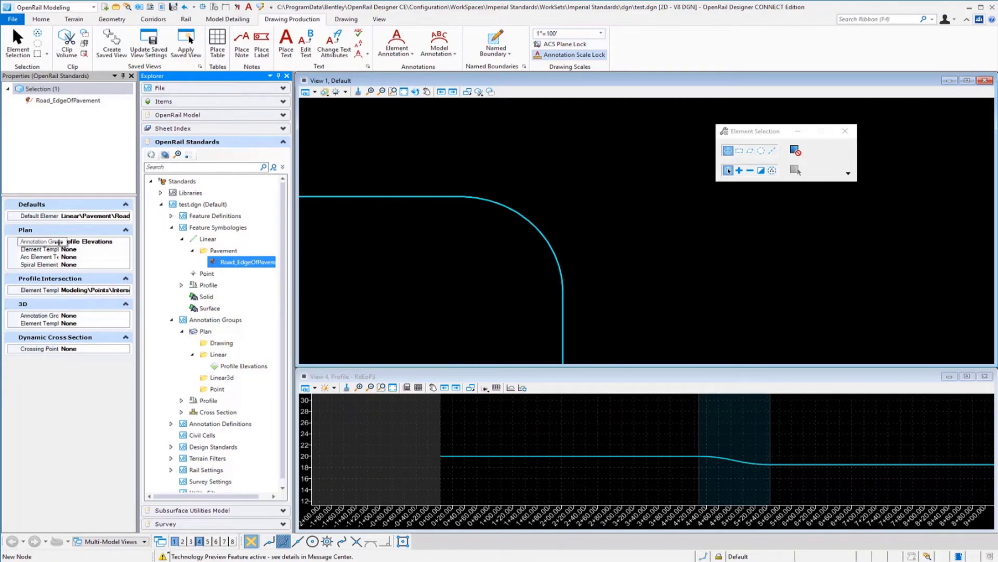
click(119, 242)
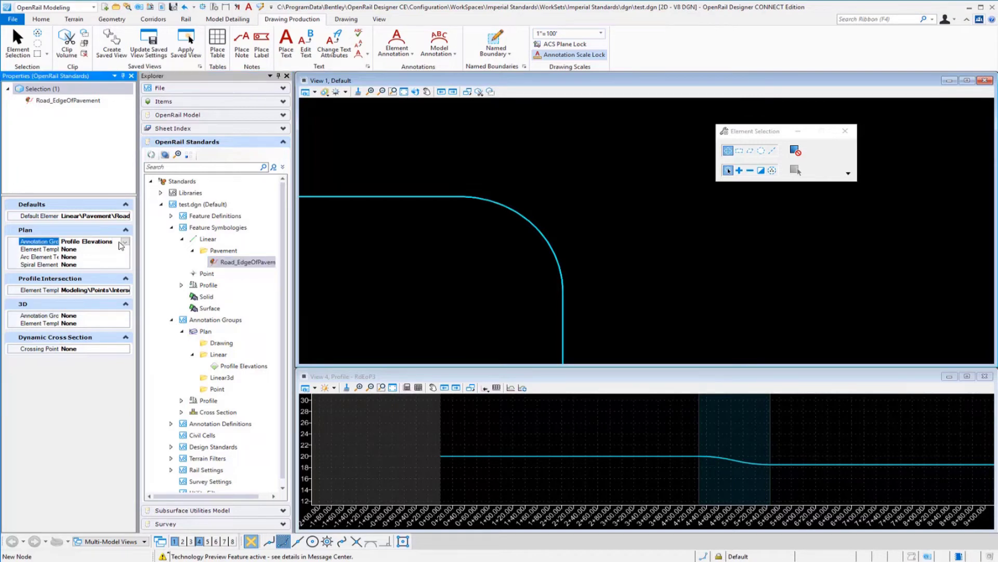
click(131, 76)
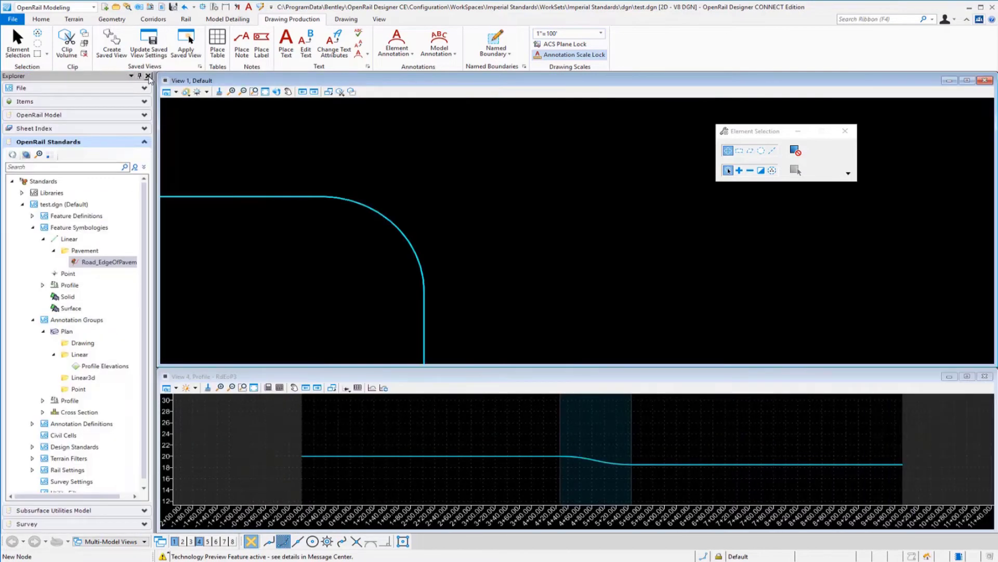
click(148, 76)
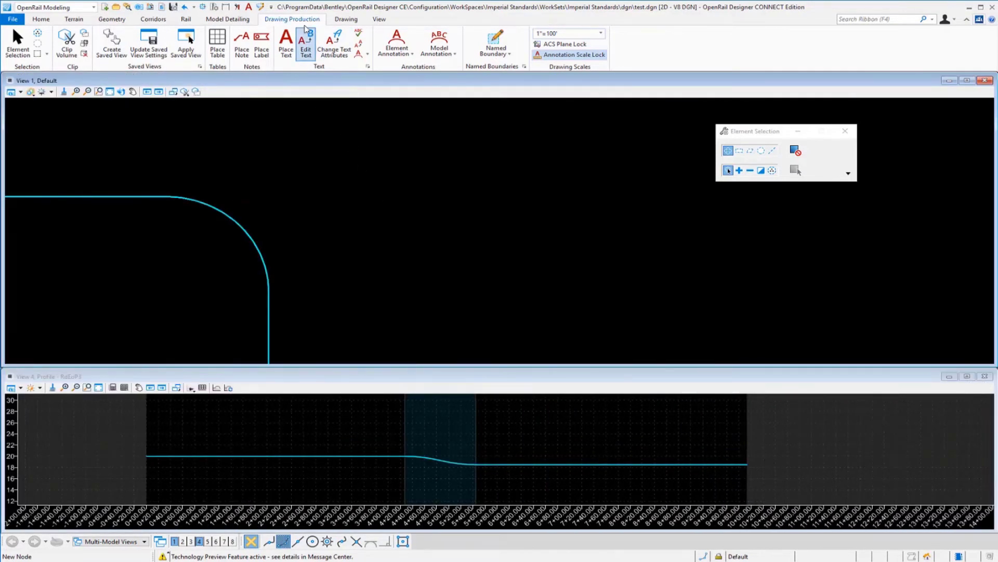
Annotate the curved edge-of-pavement line in the plan view using Annotate Element.
click(411, 54)
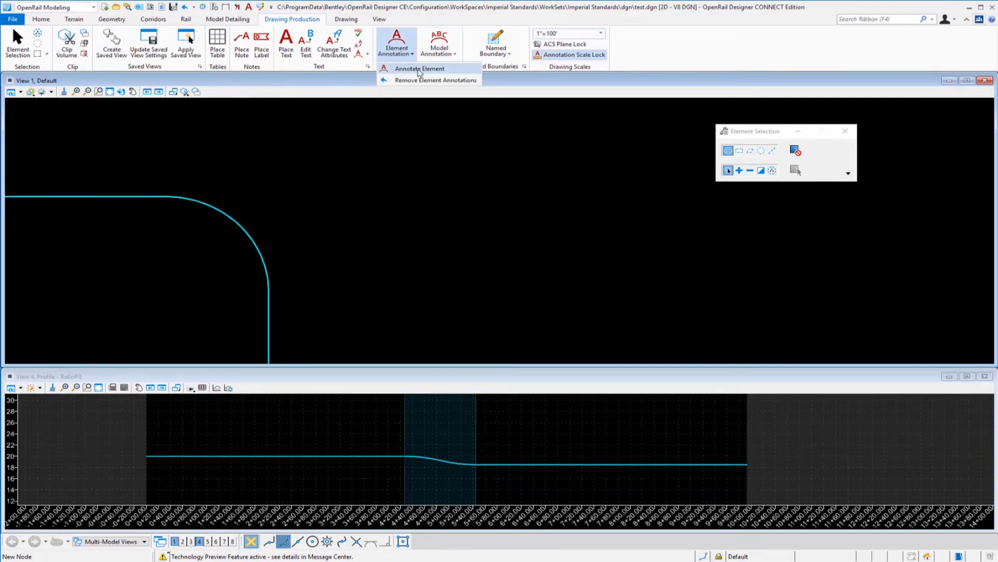
click(419, 69)
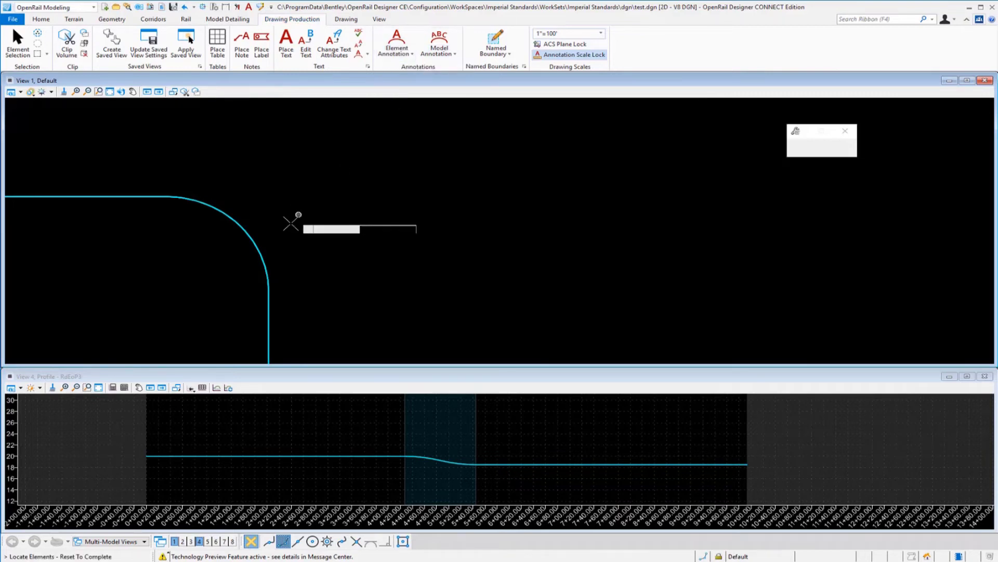
click(255, 242)
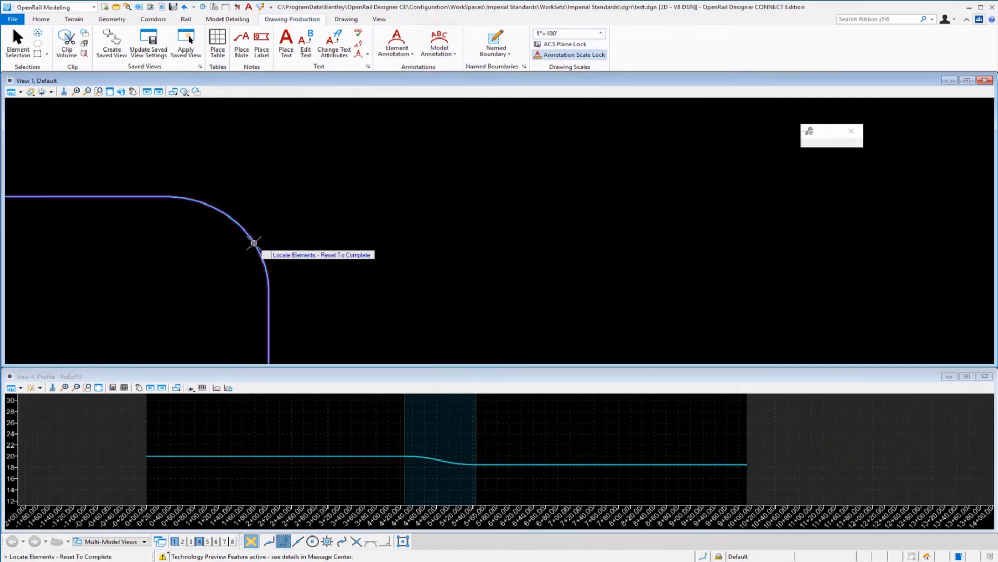
right_click(173, 262)
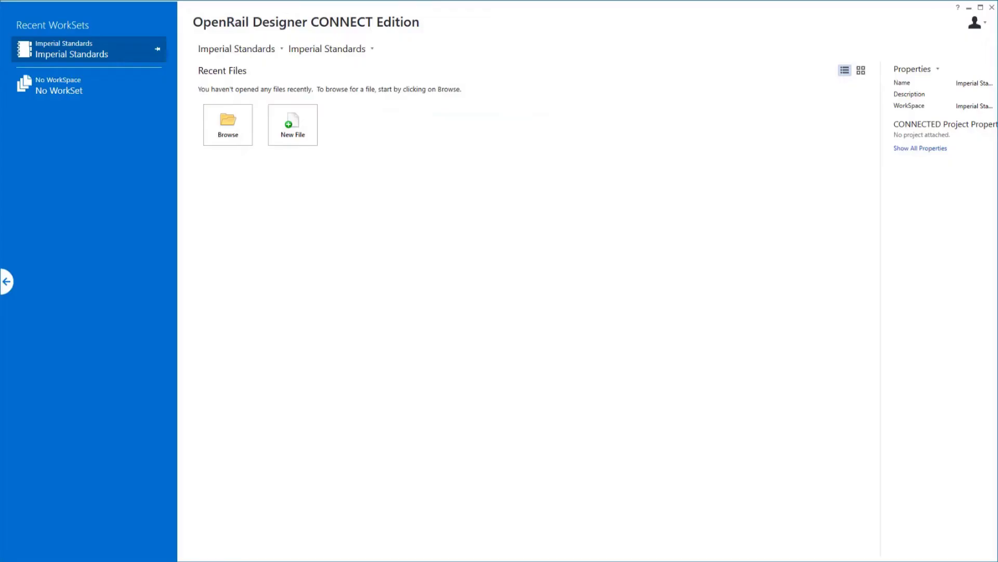
Create the file My Features_Annotations_Levels_Elem Temp Imperial.dgnlib in the Feature Definitions folder.
click(290, 135)
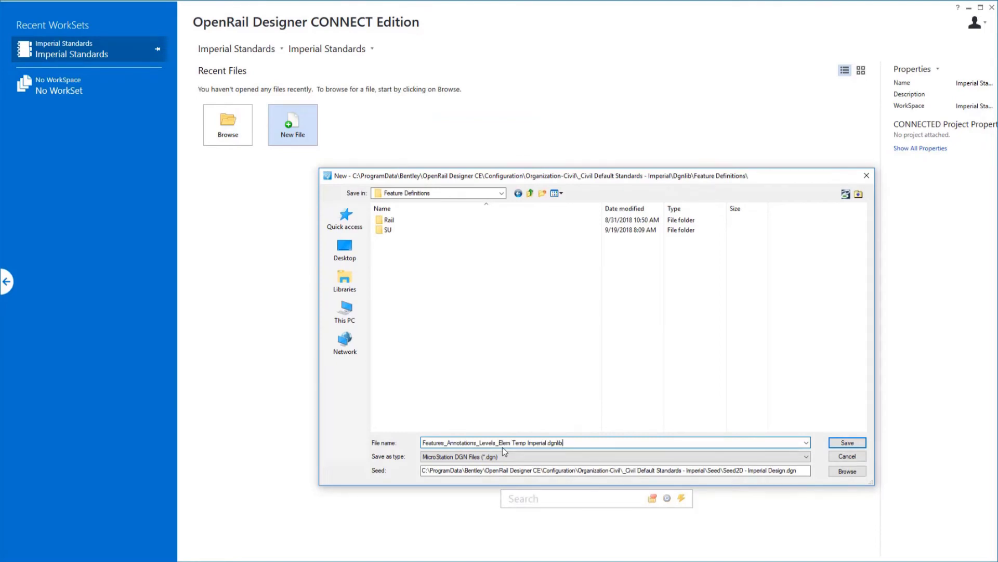
text(My)
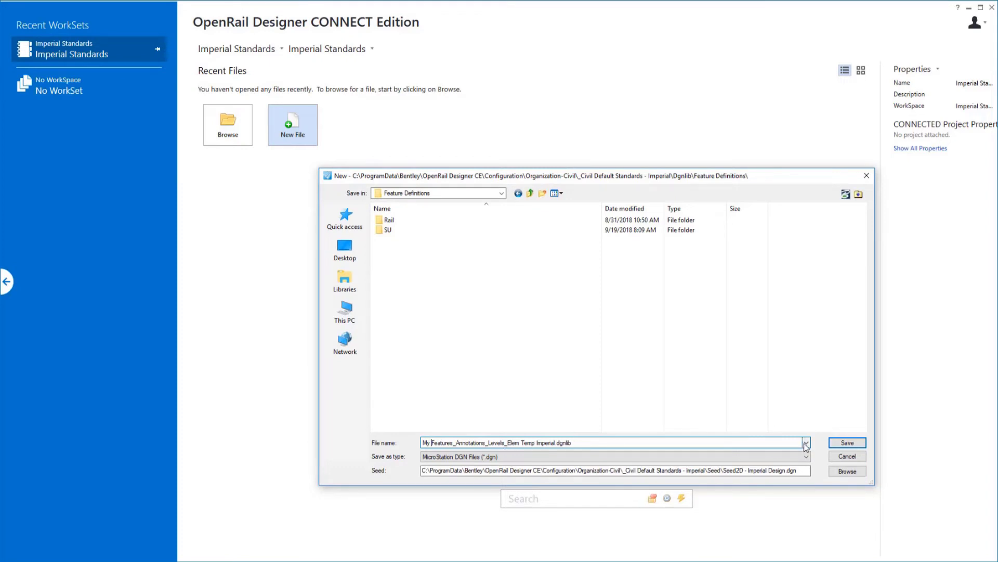
click(839, 444)
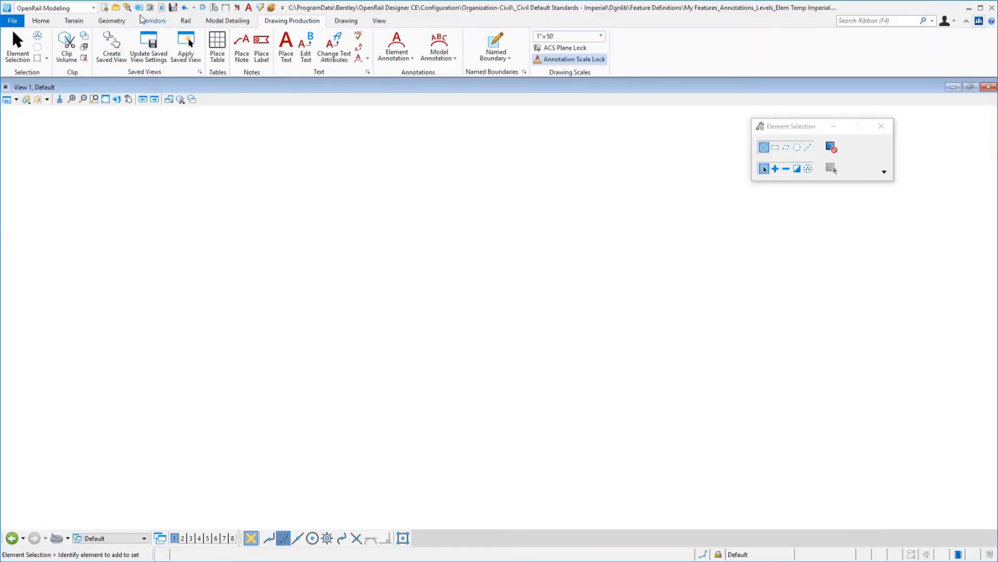
Open the Explorer's OpenRail Standards and expand the Libraries under Standards.
click(128, 9)
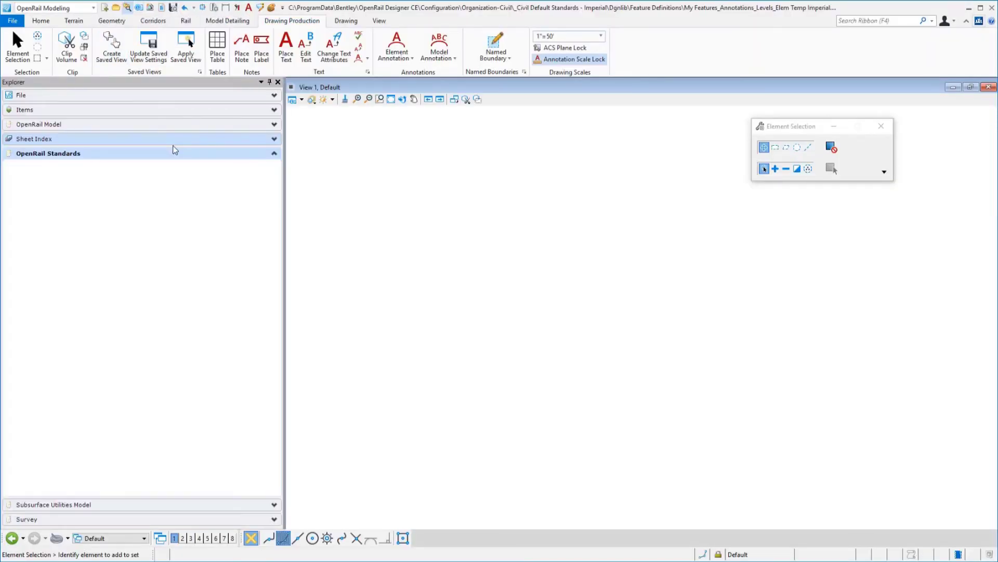
click(173, 151)
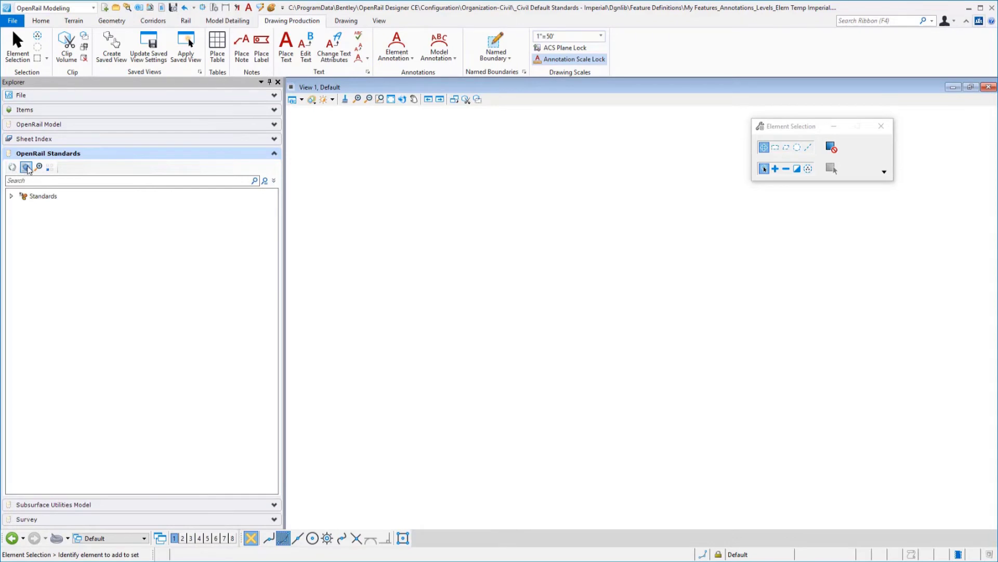
click(11, 198)
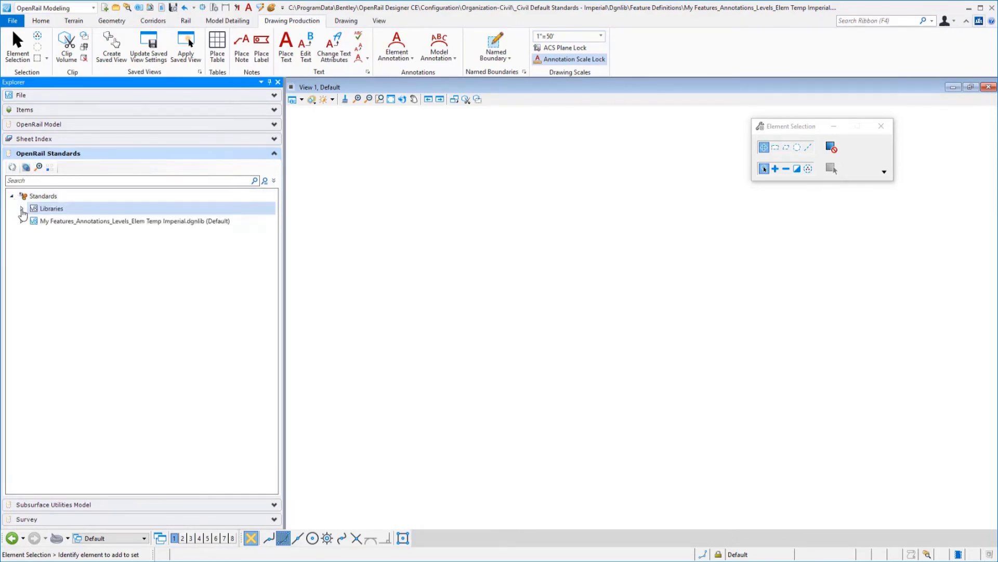
click(22, 209)
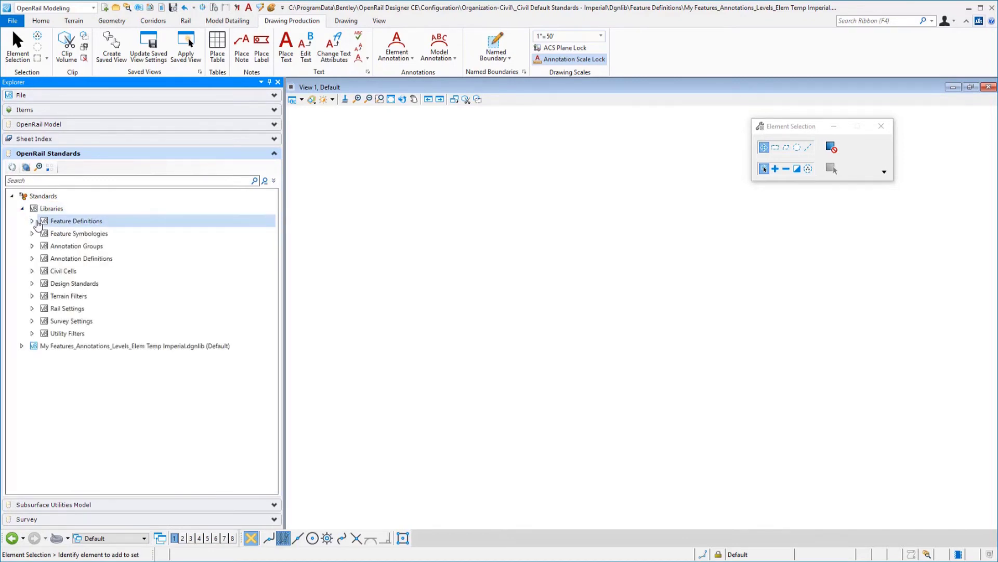
Copy the North Arrow plan drawing annotation definition from the Features_Annotations_Levels_Elem Temp Imperial library.
click(32, 258)
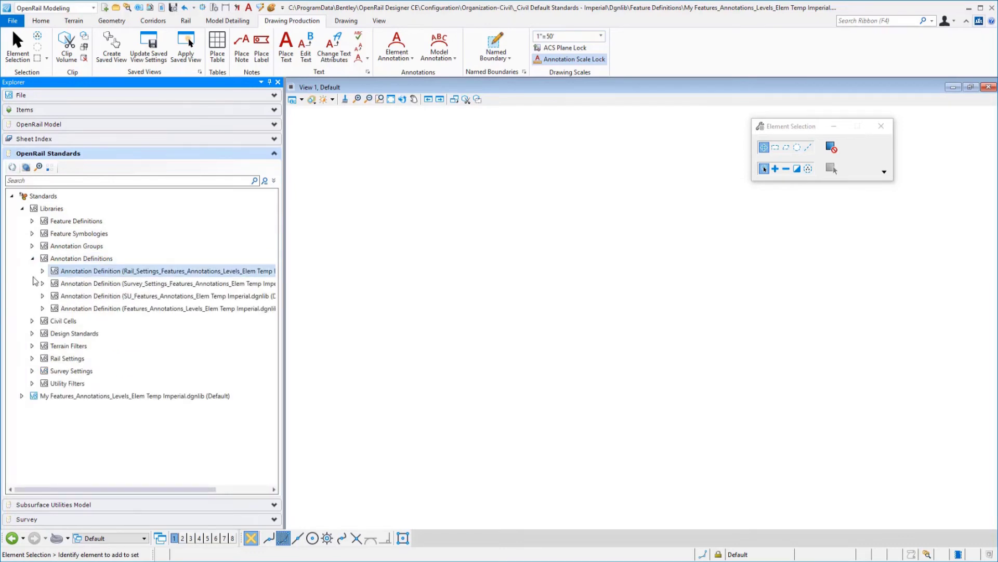
click(42, 308)
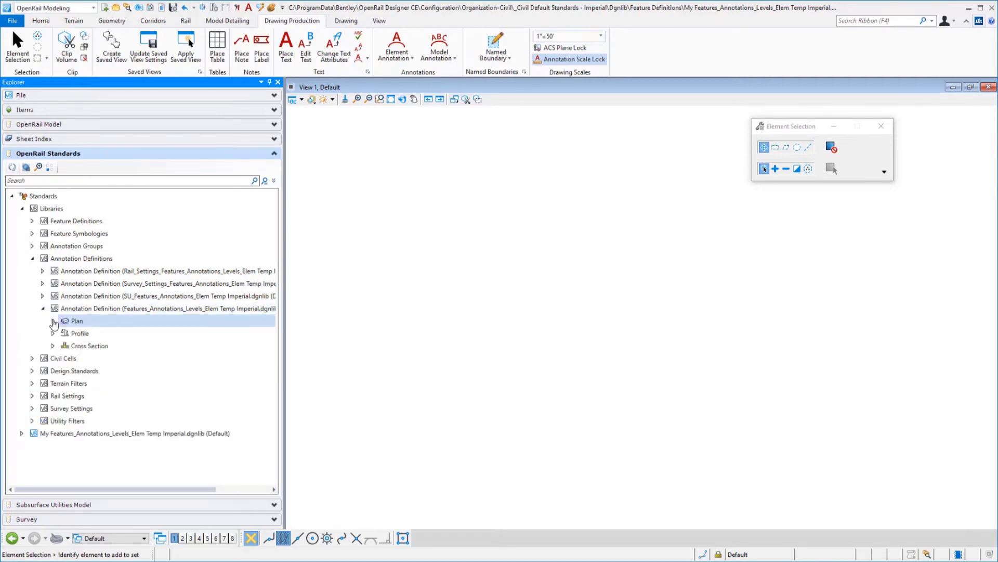
click(53, 321)
click(63, 333)
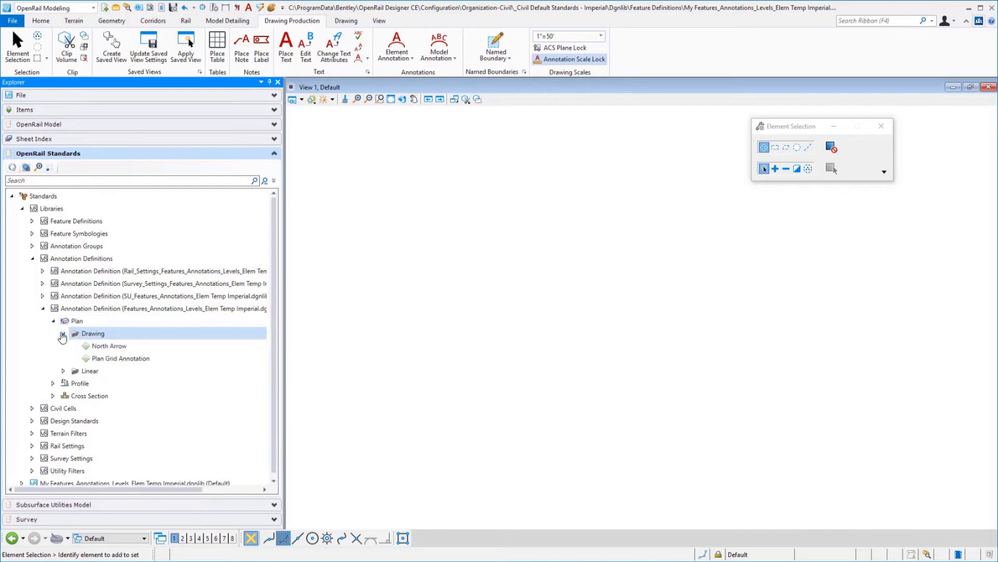
right_click(127, 351)
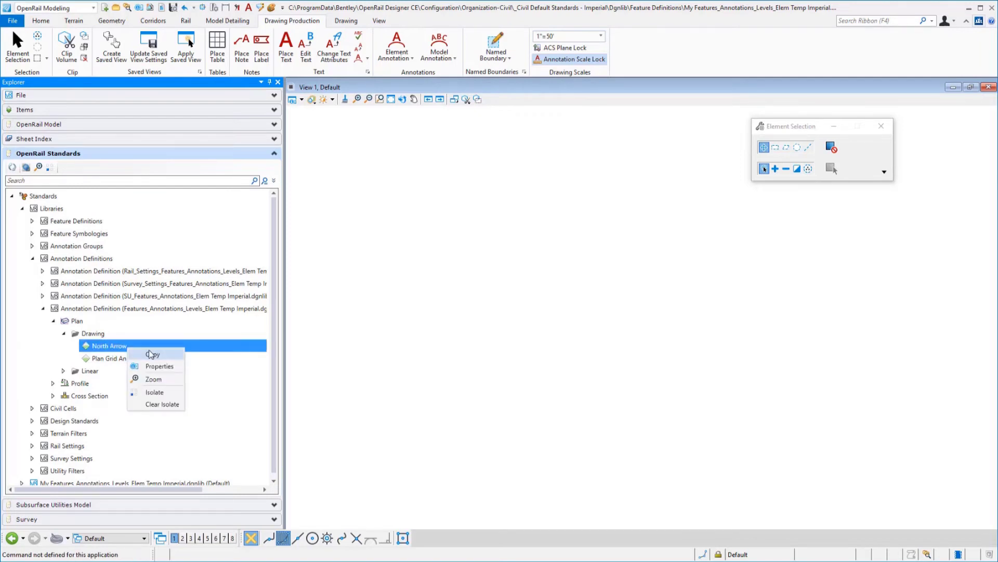
click(153, 355)
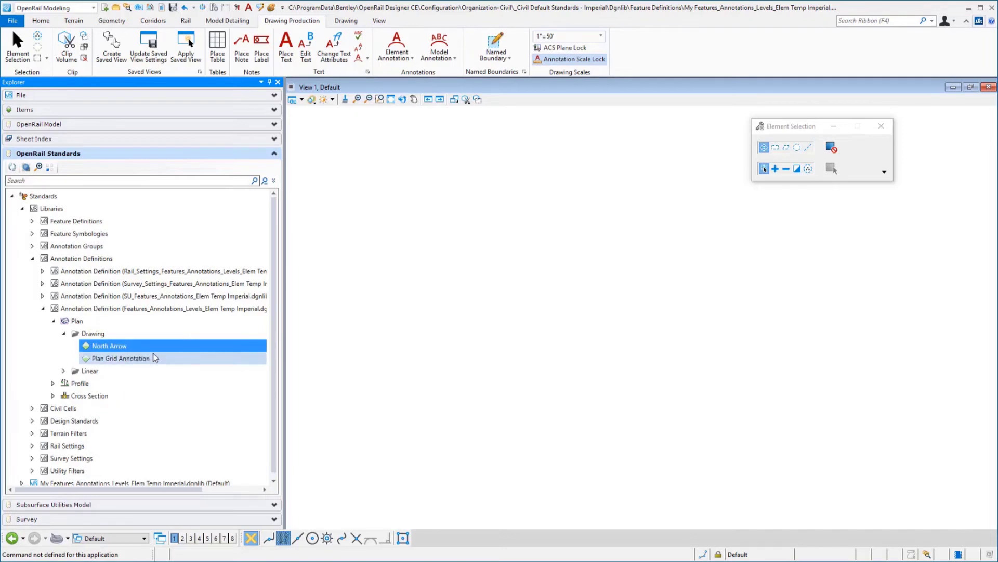
Paste the North Arrow definition into the plan Drawing annotation definitions of My Features_Annotations_Levels_Elem Temp Imperial.dgnlib and collapse its Annotation Definitions.
click(22, 480)
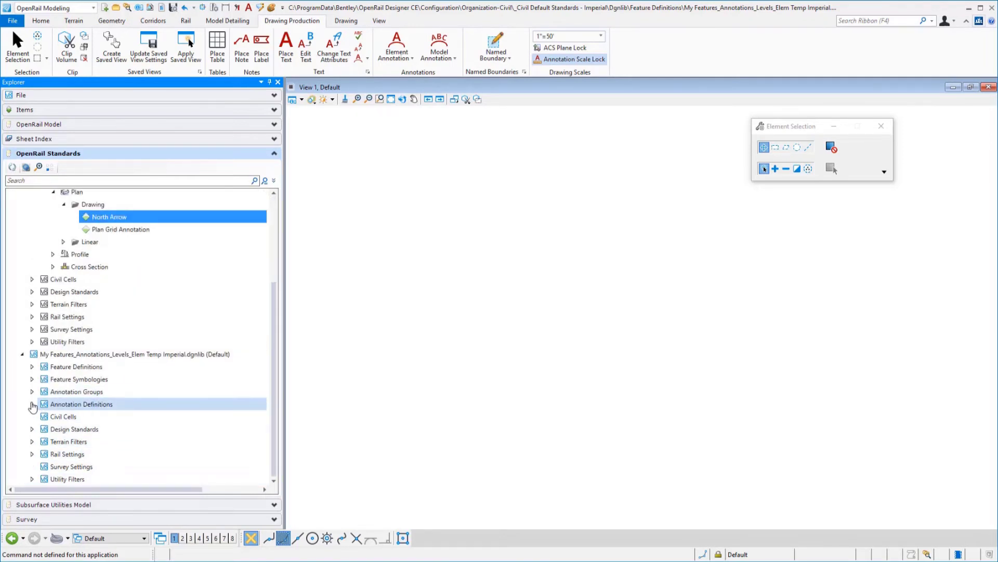
click(32, 404)
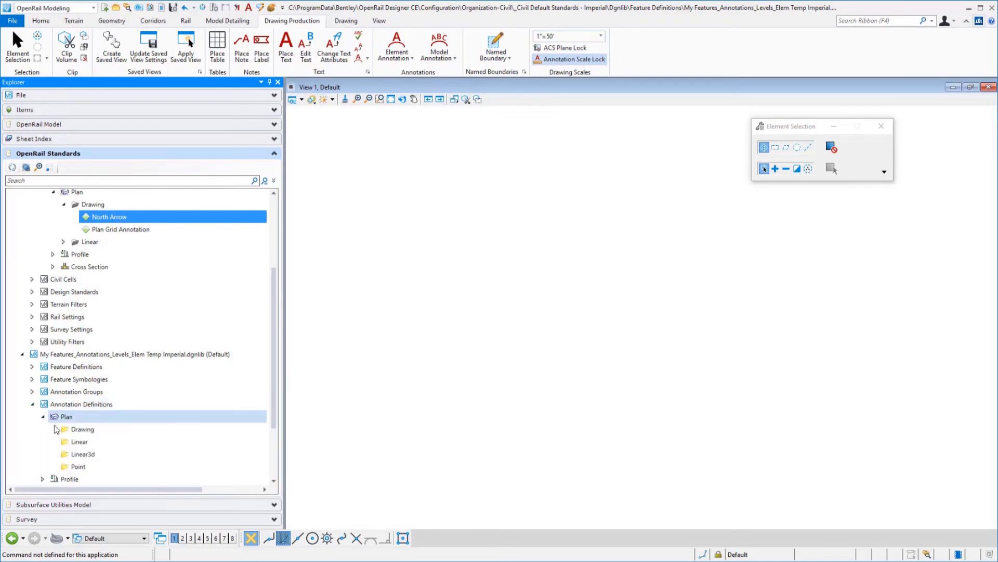
click(42, 416)
right_click(83, 429)
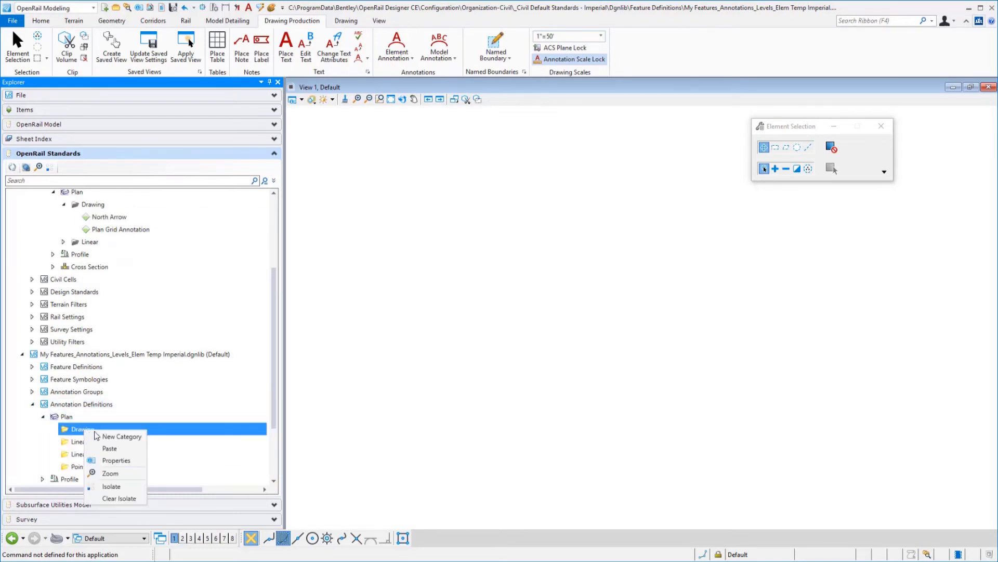
click(107, 448)
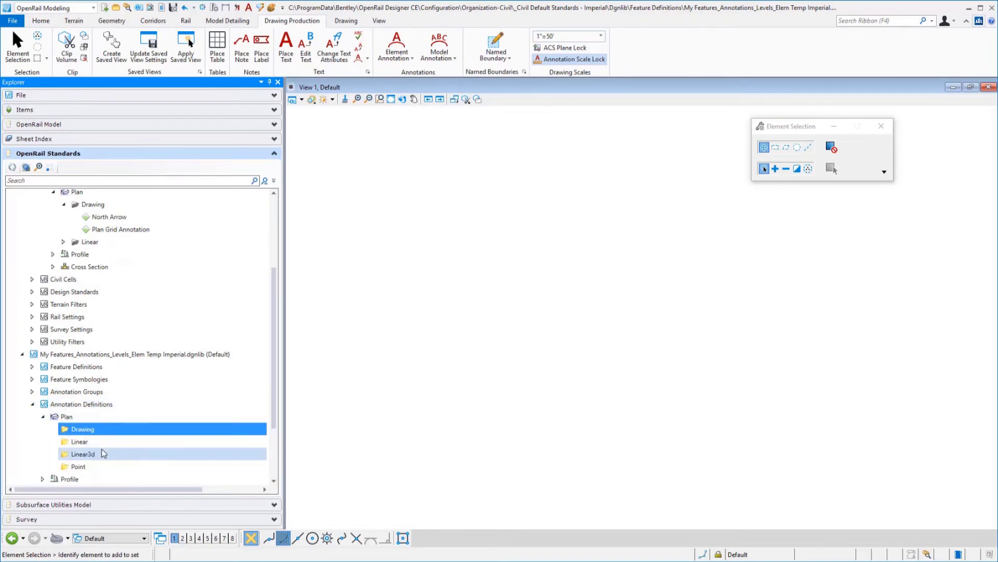
click(53, 429)
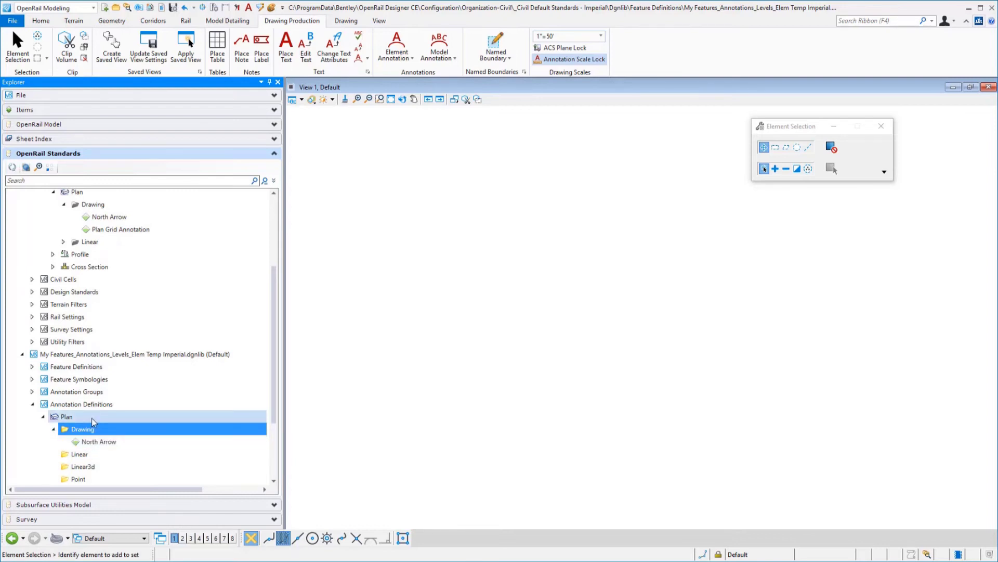
click(32, 404)
Copy the Plan Annotation group from the plan drawing annotation groups of the Features_Annotations_Levels_Elem Temp Imperial library.
scroll(35, 281, up, 3)
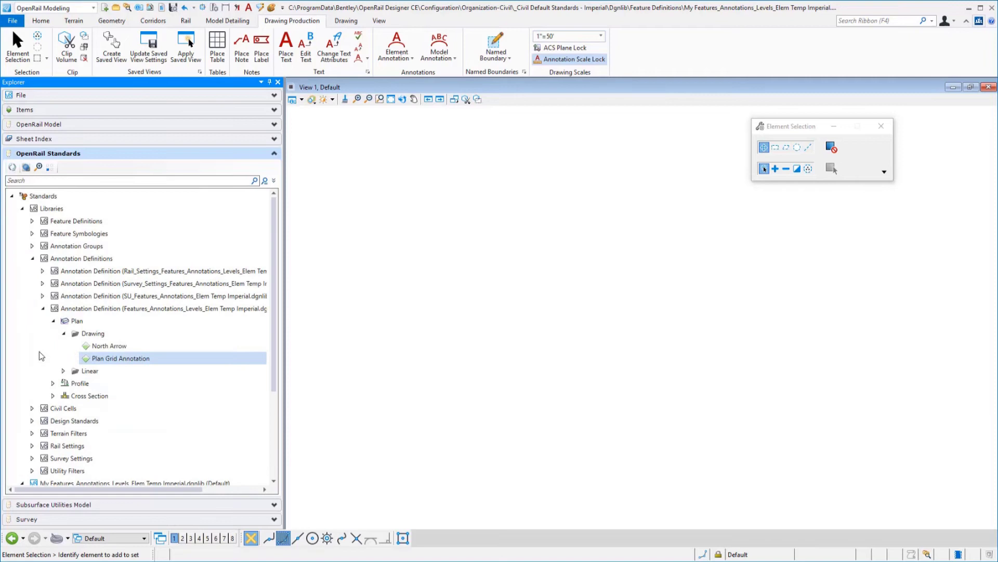
click(32, 258)
click(33, 246)
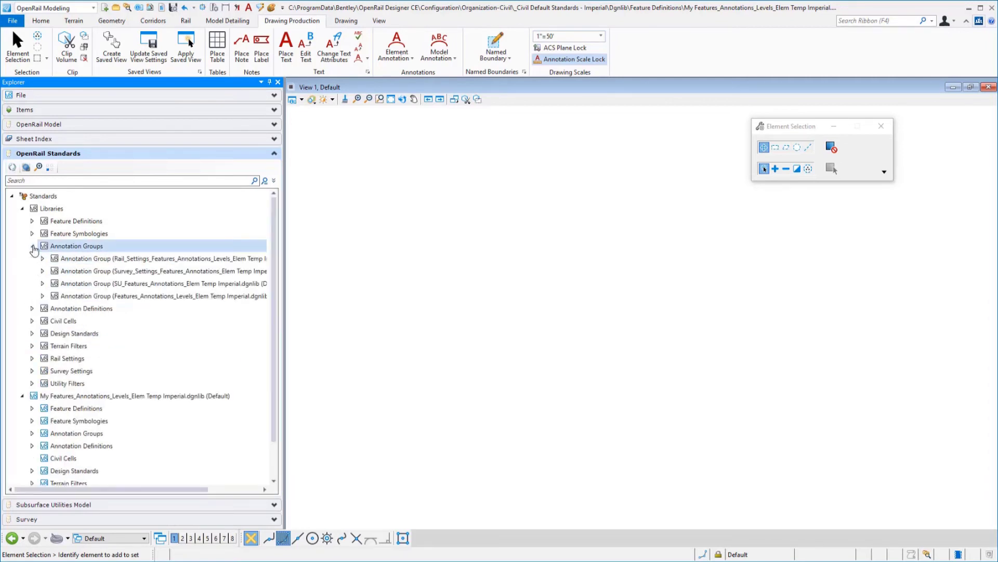
click(43, 296)
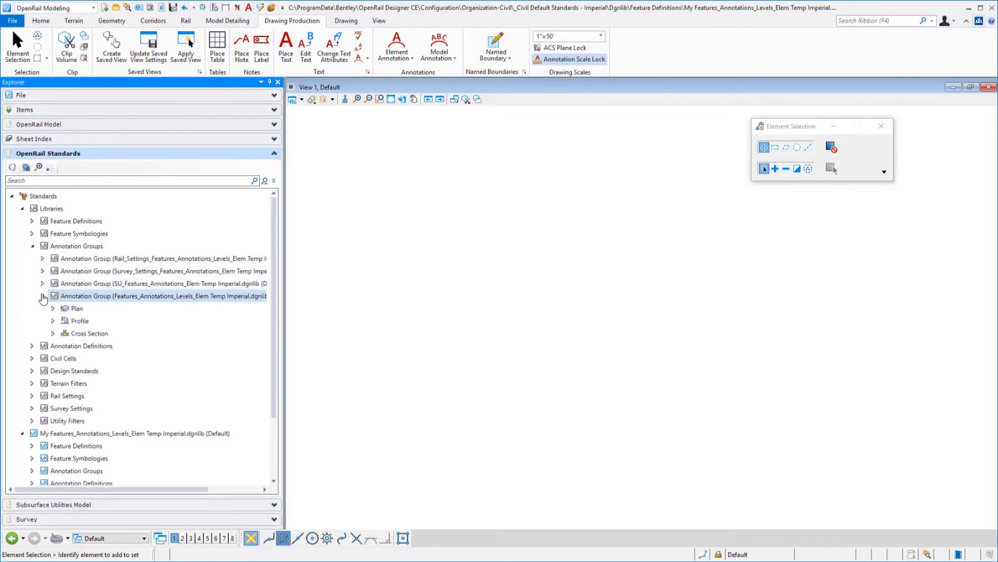
click(53, 309)
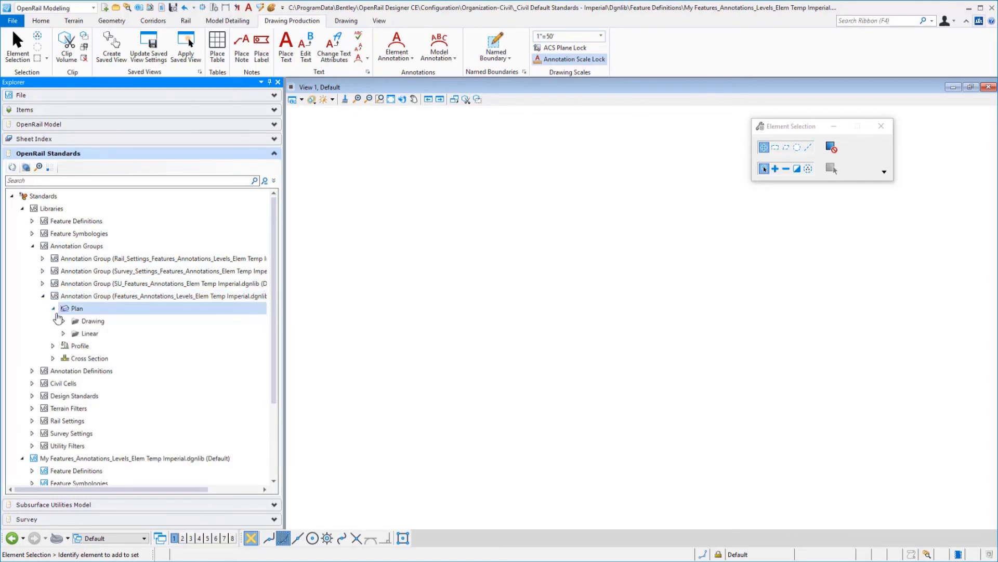
click(62, 322)
click(62, 321)
click(112, 333)
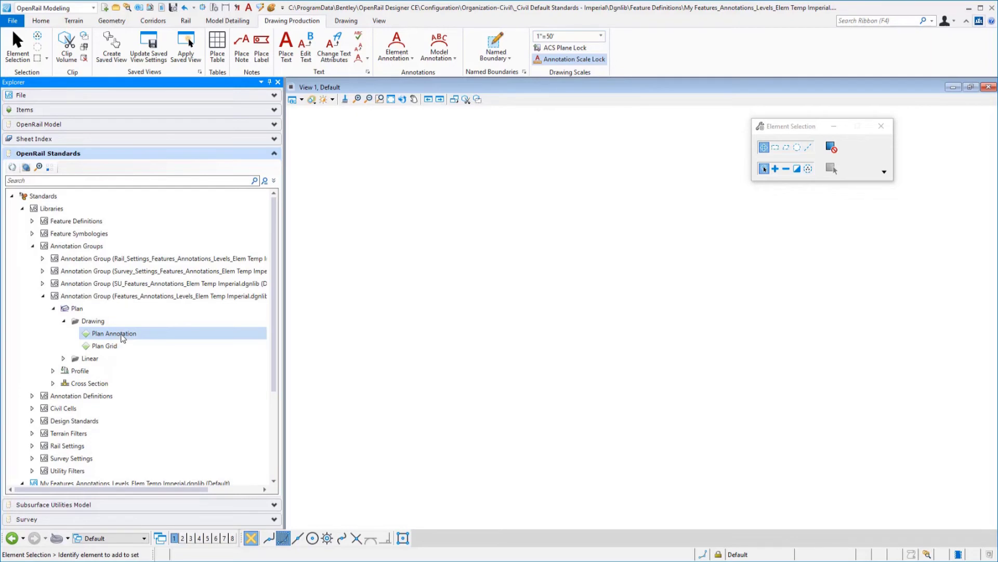
right_click(122, 335)
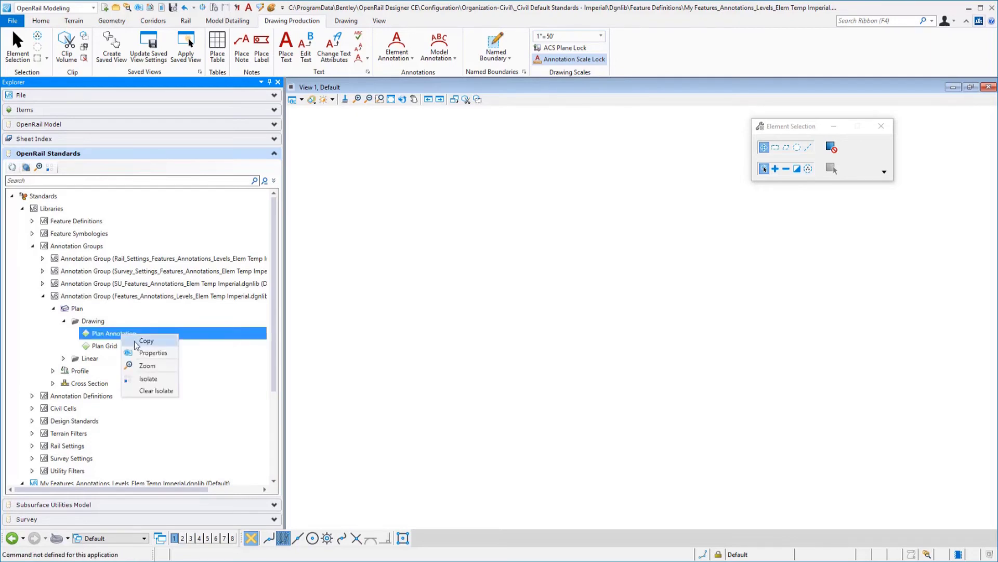
click(134, 341)
Paste the Plan Annotation group into the plan Drawing annotation groups of My Features_Annotations_Levels_Elem Temp Imperial.dgnlib and expand that folder.
scroll(144, 411, down, 4)
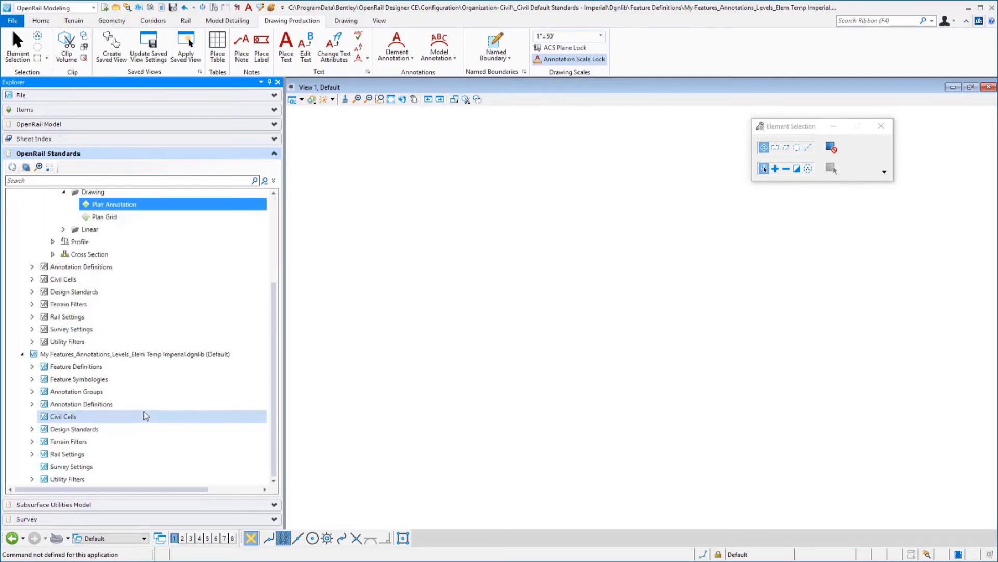
click(32, 393)
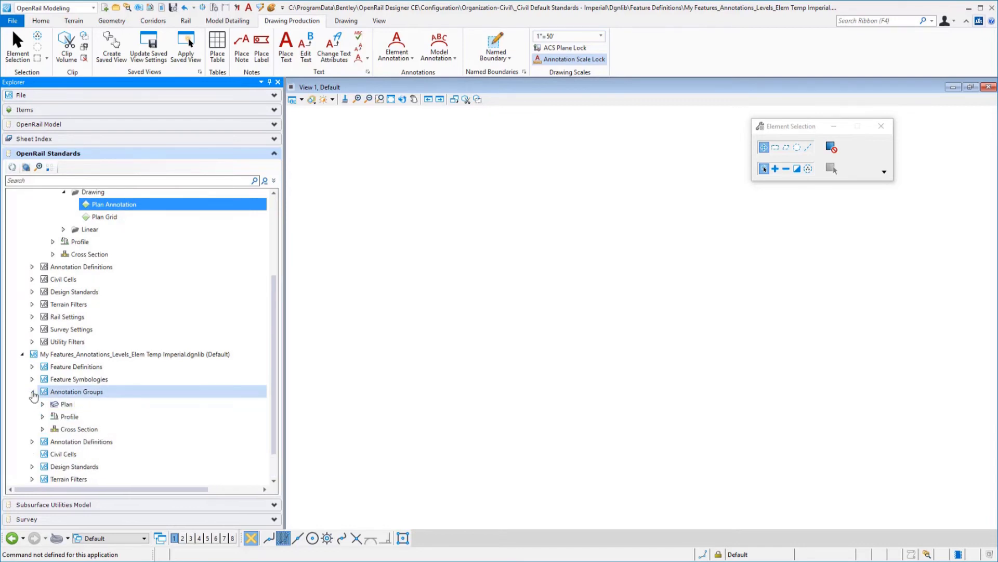
click(43, 404)
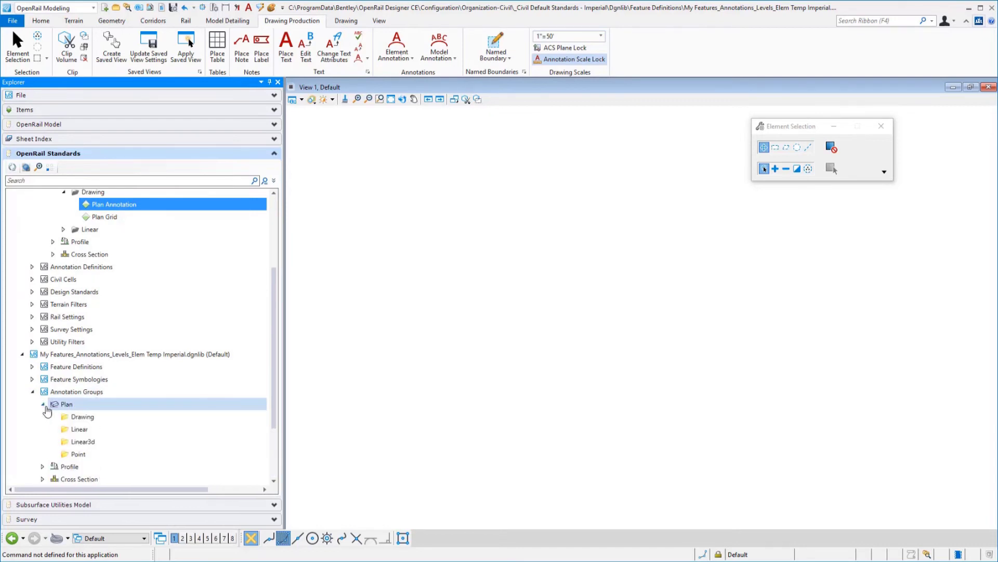
right_click(87, 416)
click(116, 444)
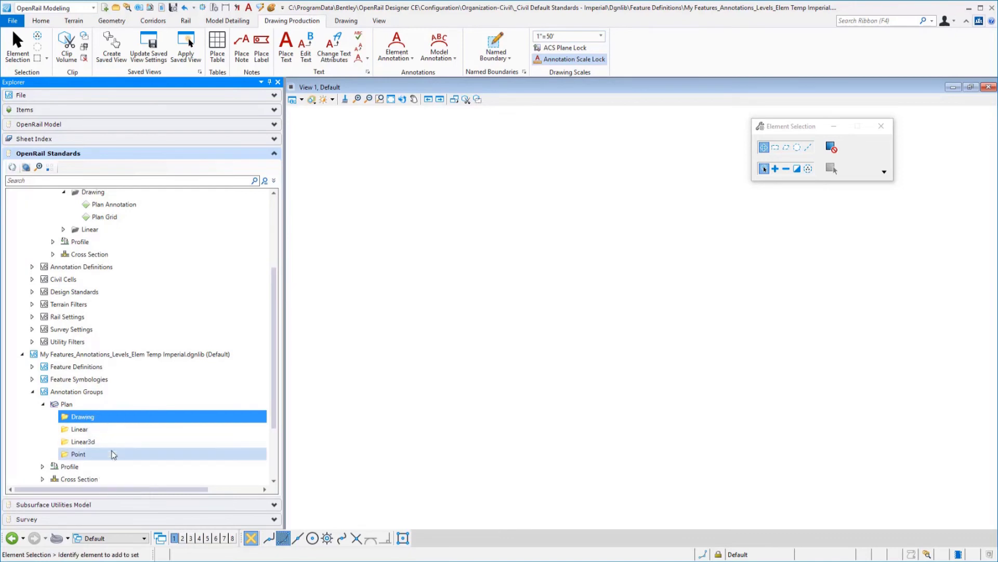
click(53, 417)
Examine the annotations and placement settings of the pasted Plan Annotation group in Manage Annotations, and close it.
right_click(89, 429)
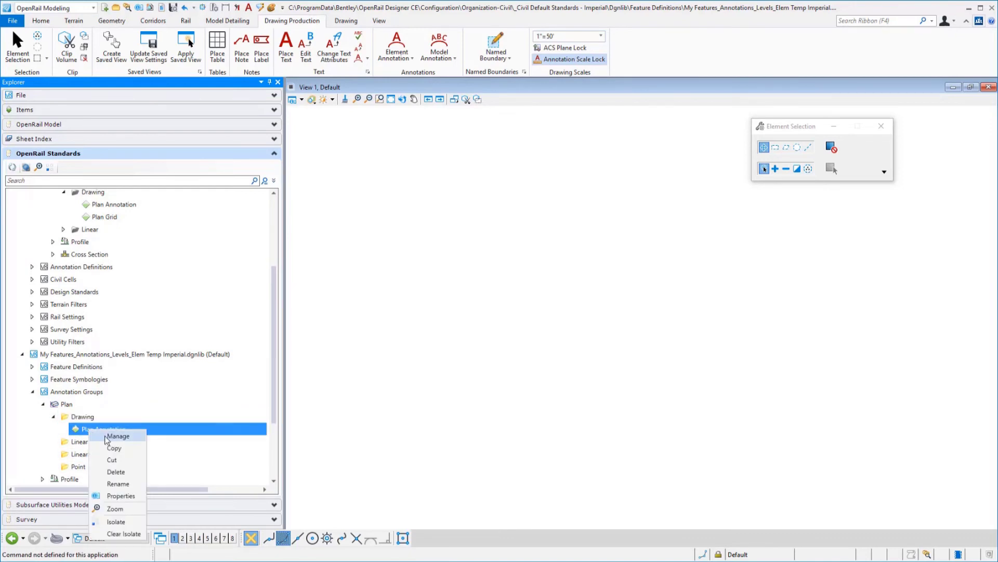
click(107, 437)
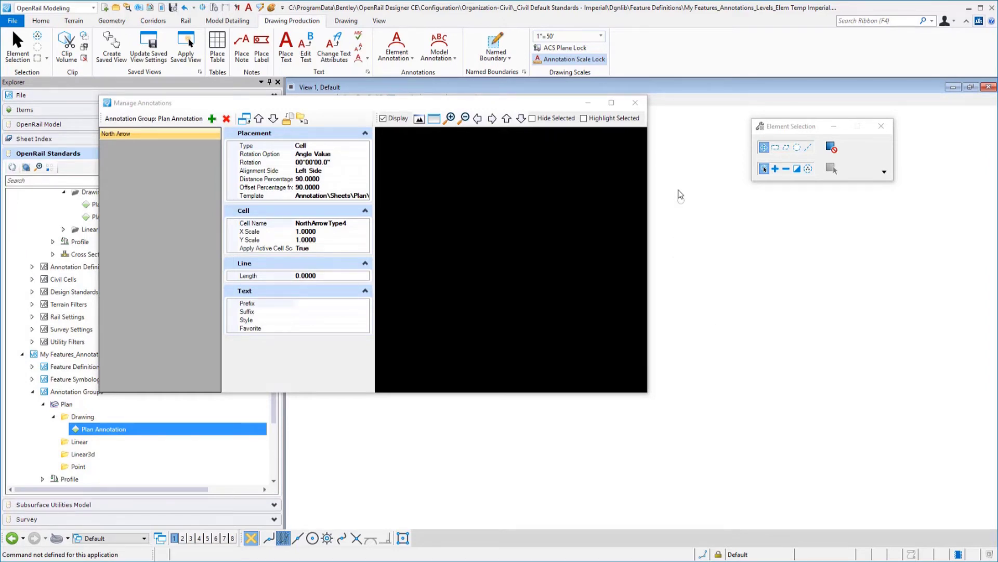
click(642, 107)
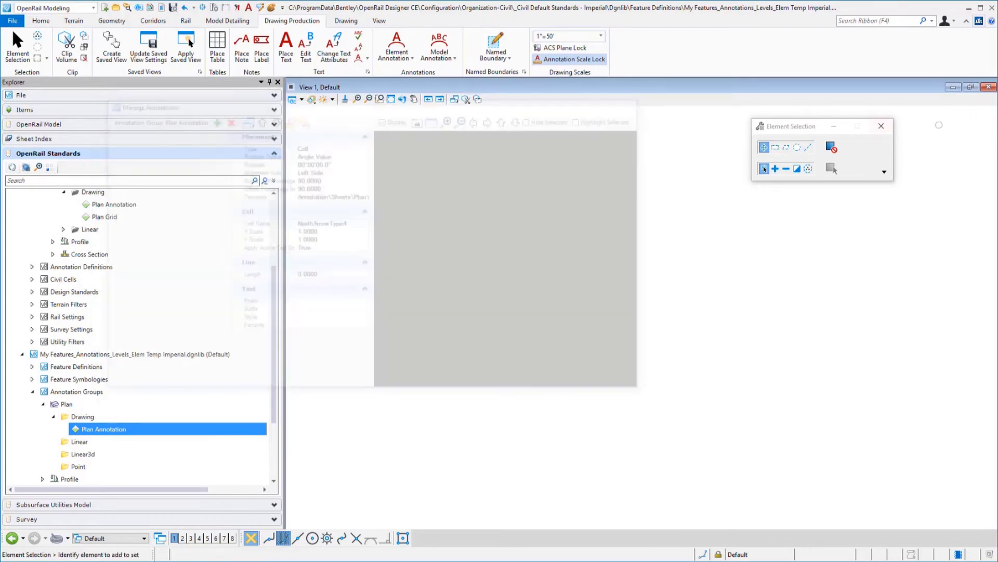